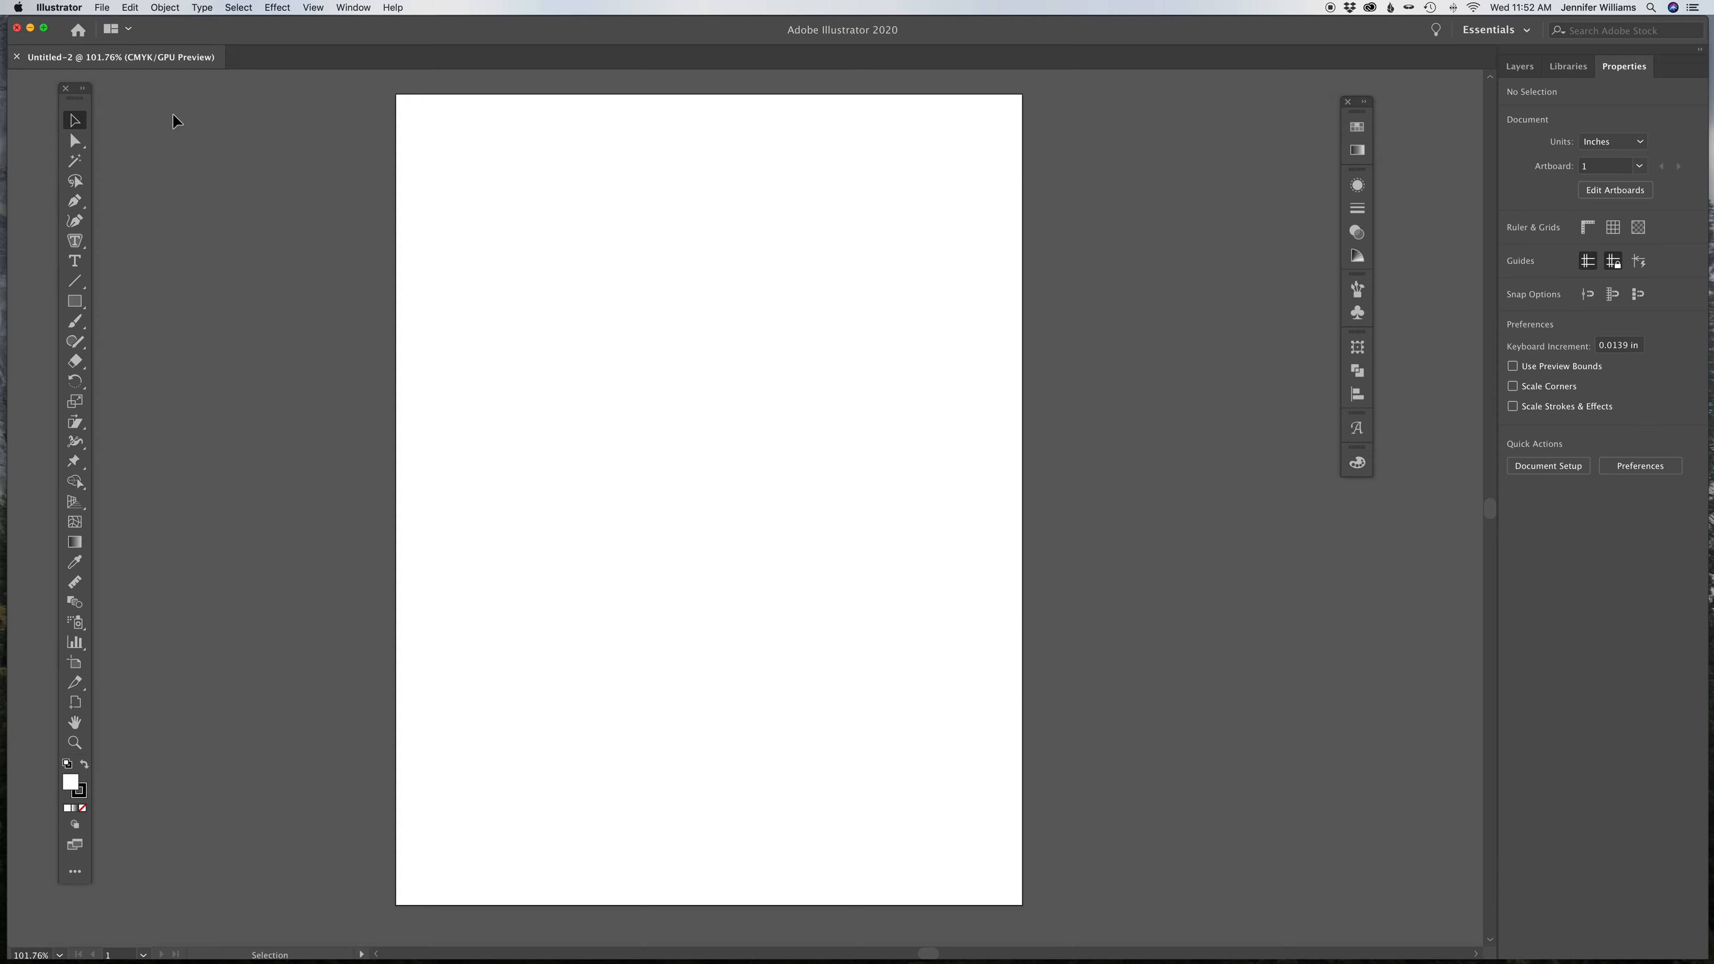
pyautogui.hscroll(1, 206, 123)
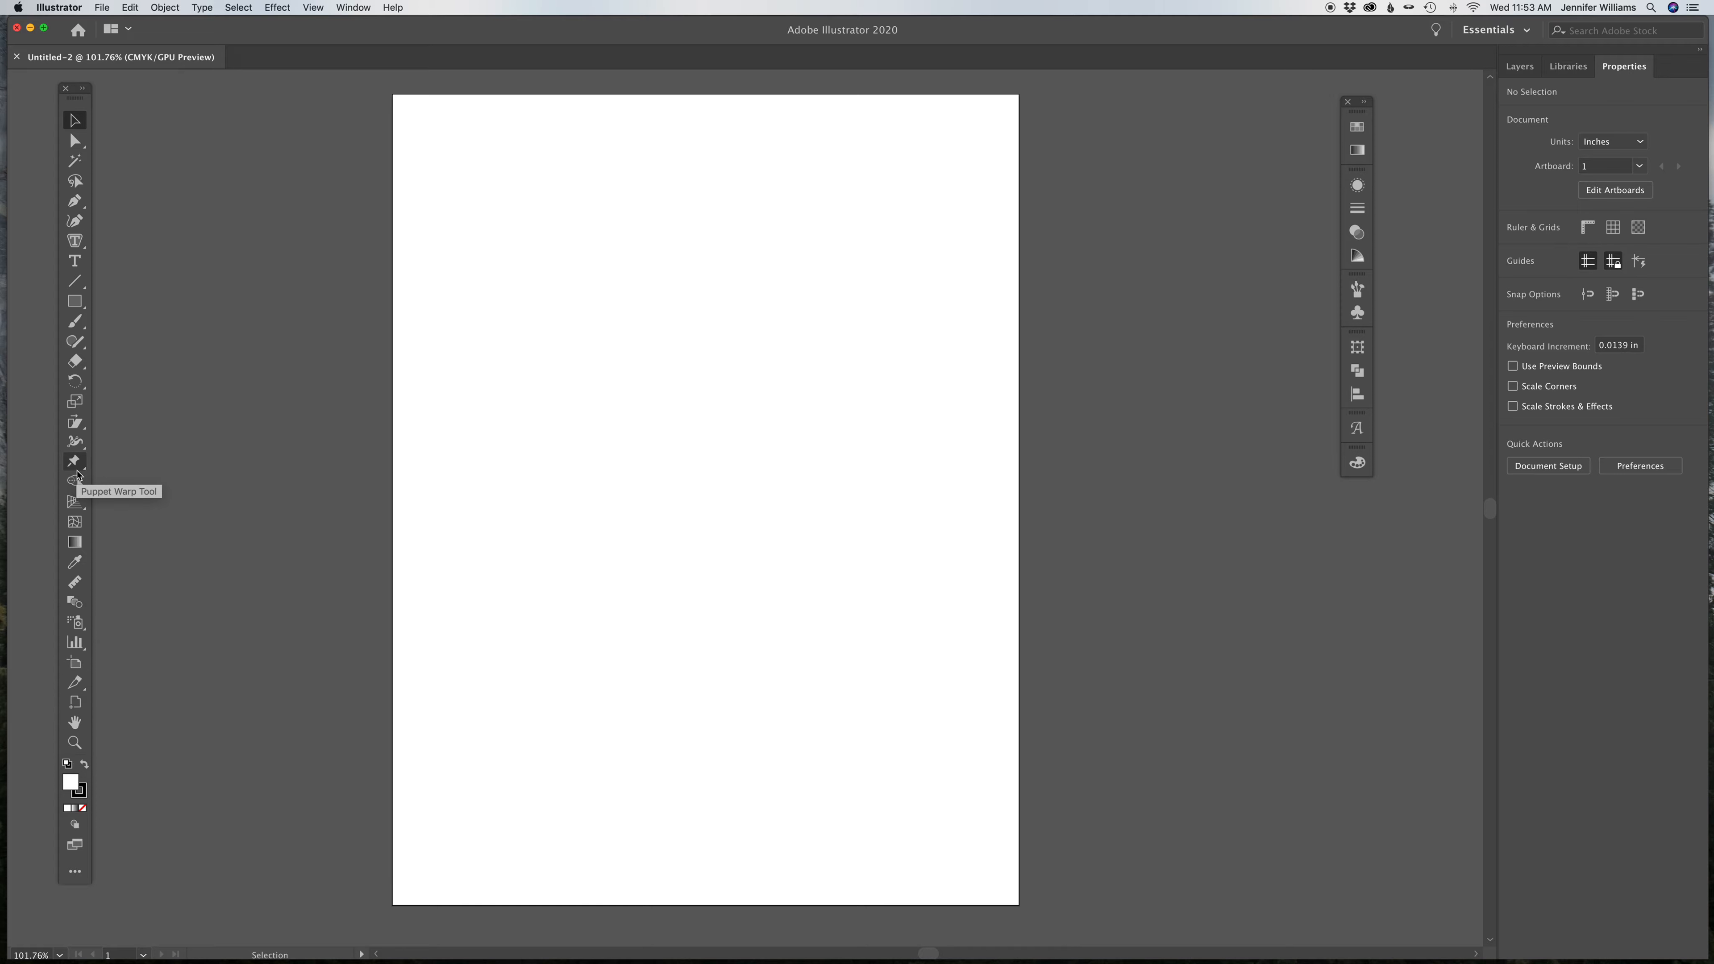
pyautogui.click(85, 473)
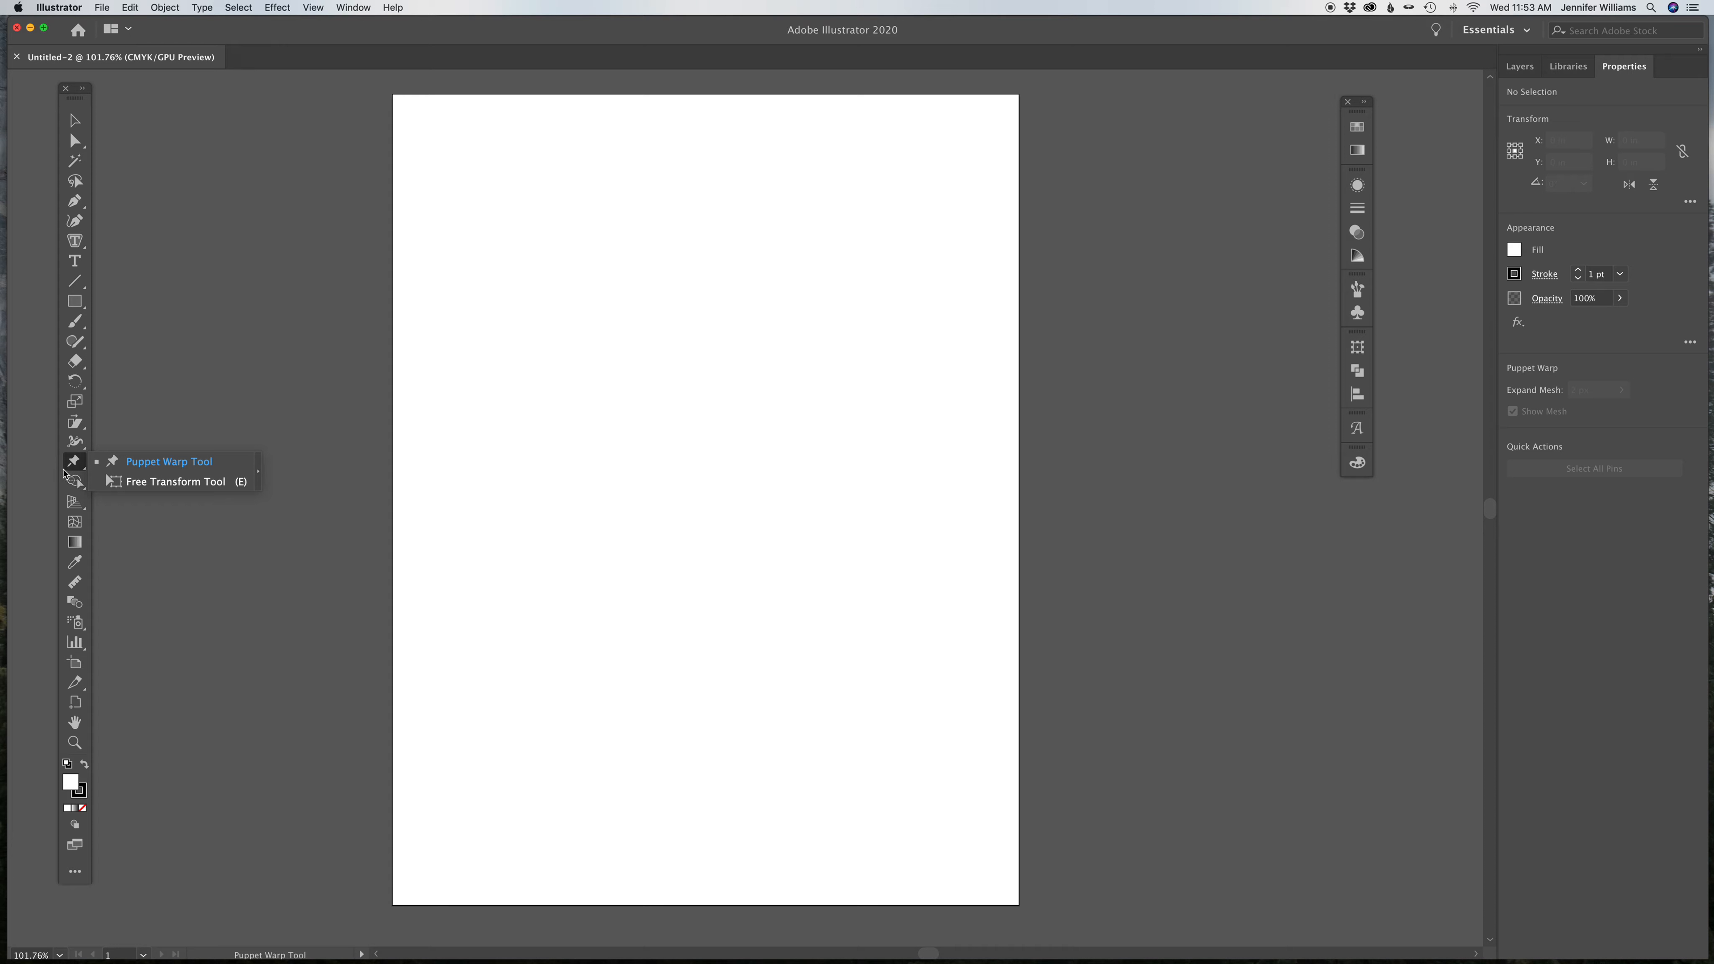
# Step: Draw an ellipse about 2.66 in wide and 2.71 in high in the upper middle of the artboard
pyautogui.click(76, 304)
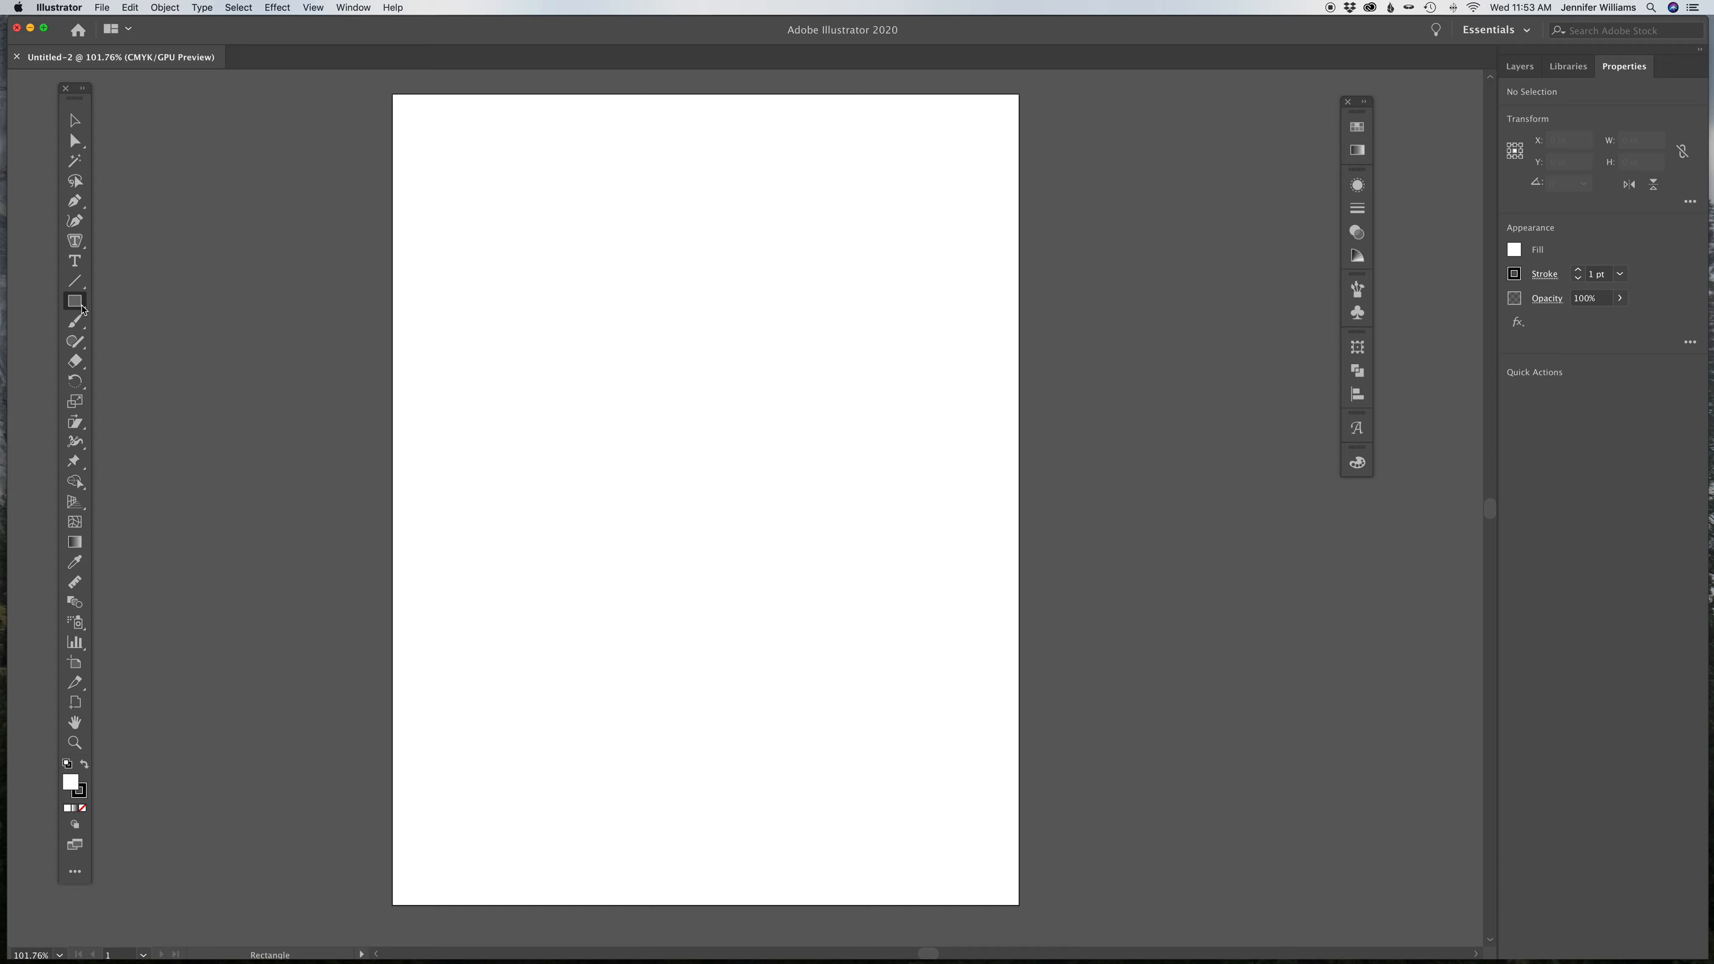
pyautogui.click(80, 308)
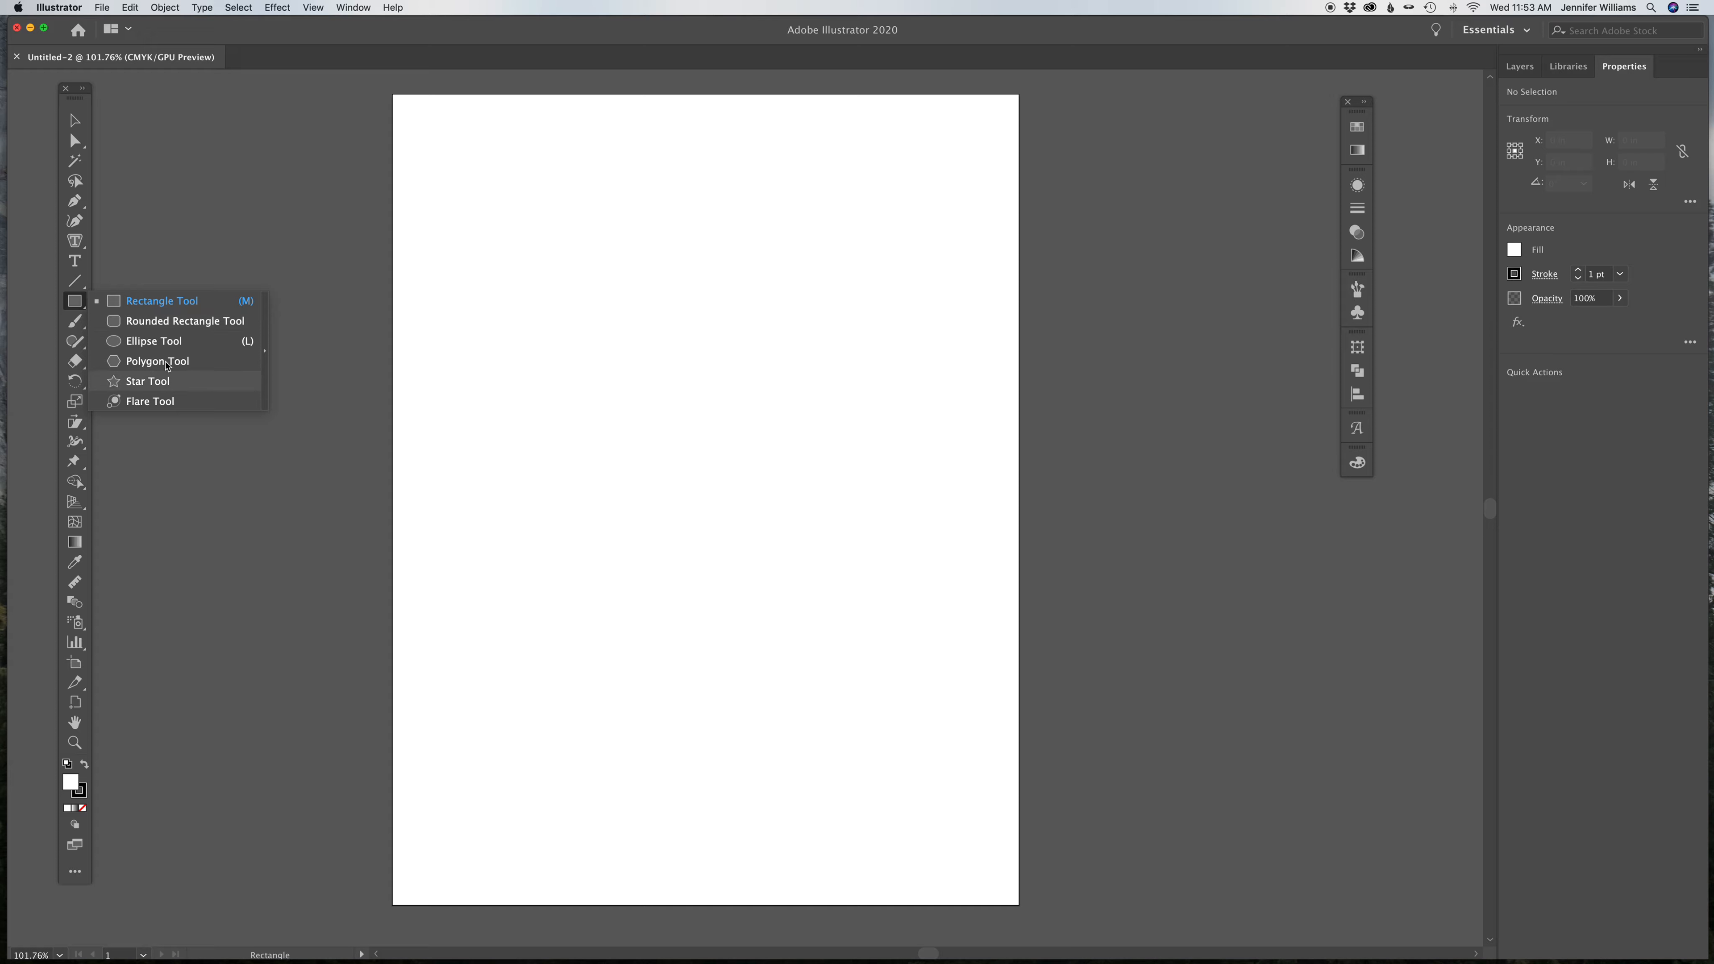
pyautogui.click(162, 344)
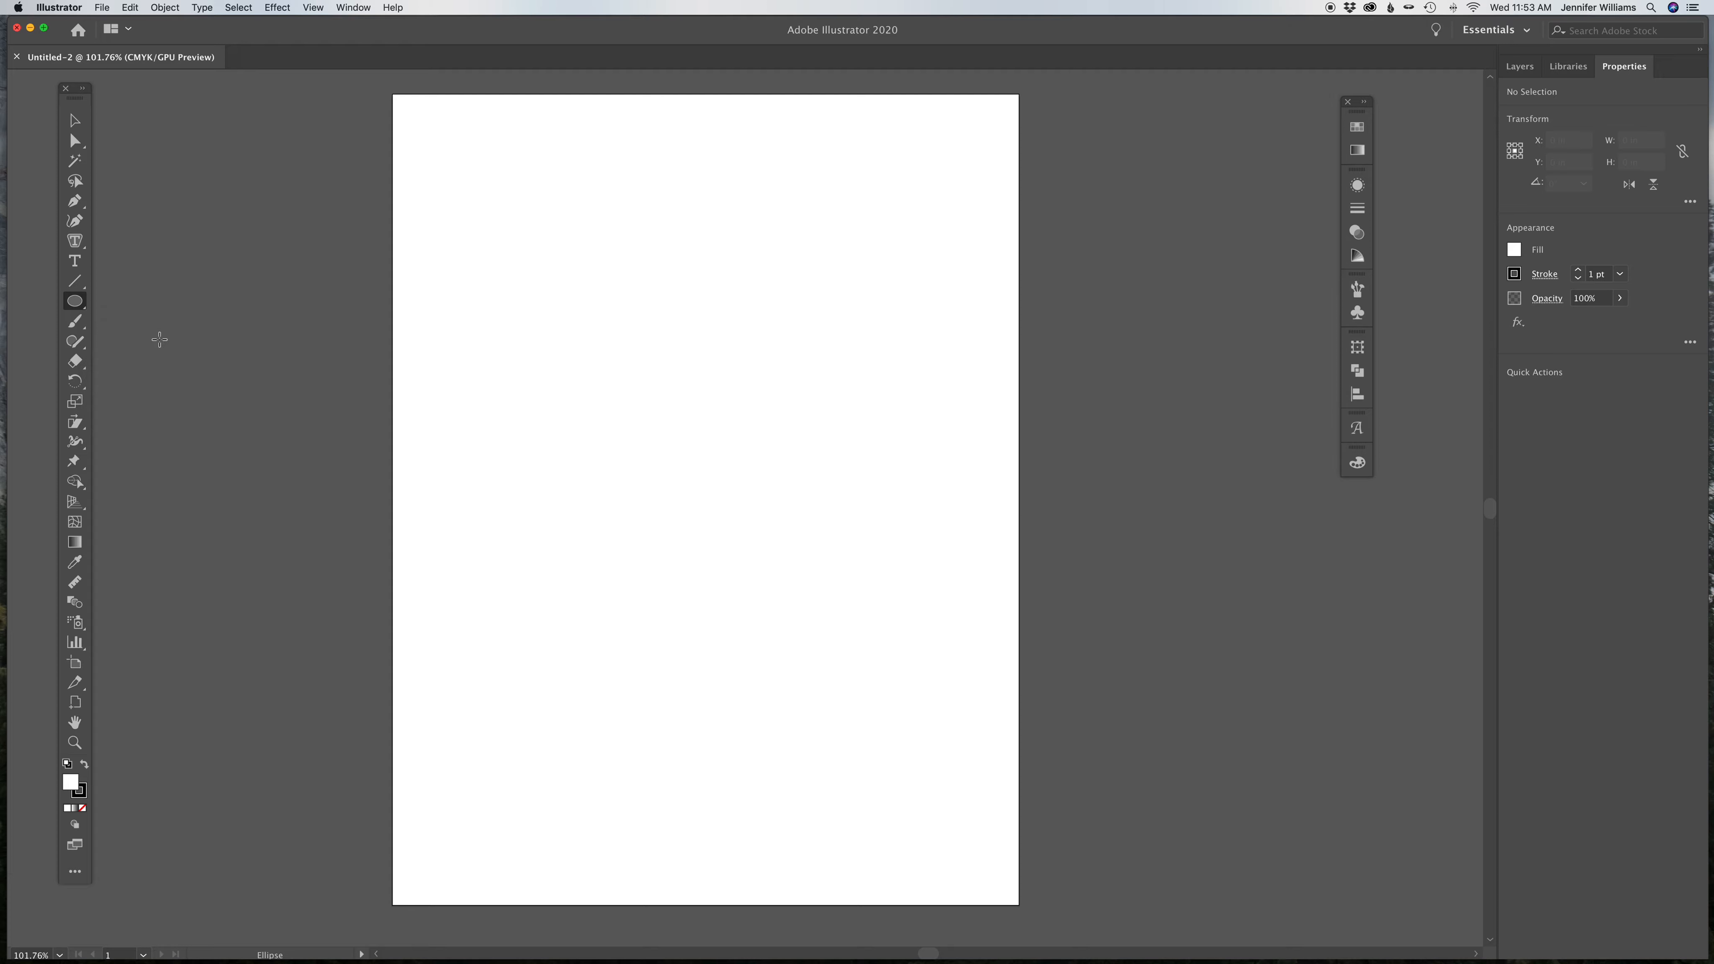
pyautogui.moveTo(536, 265); pyautogui.dragTo(733, 465)
# Step: Draw a rectangle about 4.49 in wide and 2.45 in high below the circle
pyautogui.click(74, 300)
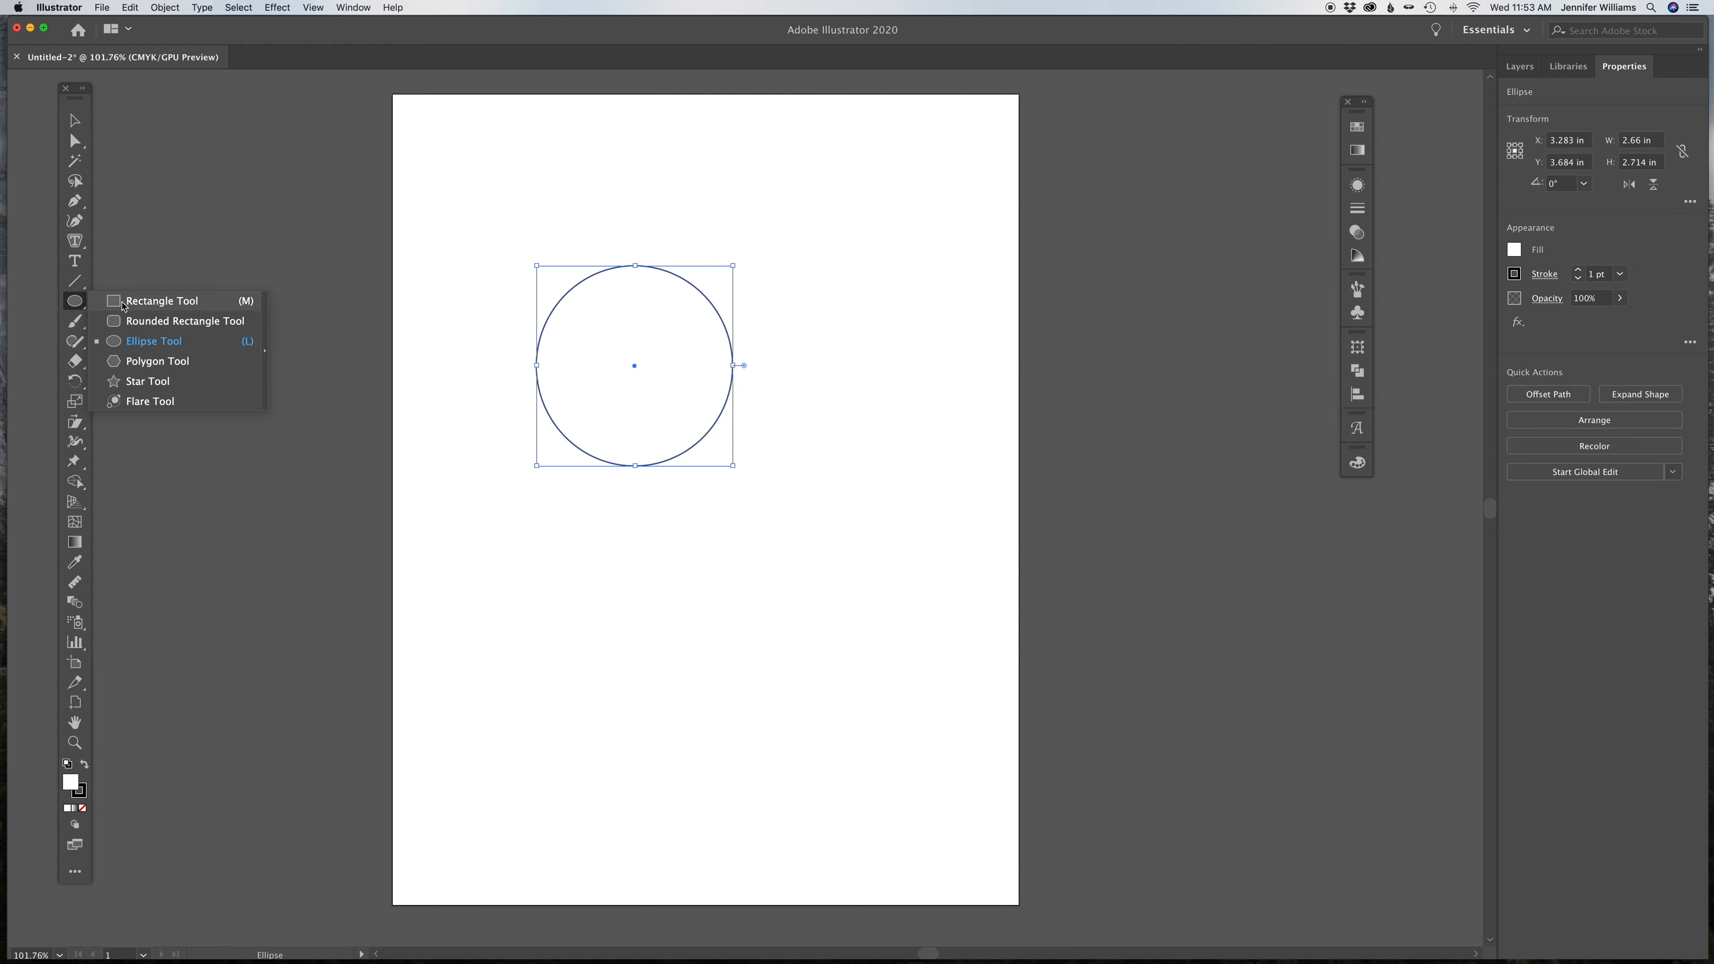
pyautogui.click(168, 298)
pyautogui.moveTo(525, 517); pyautogui.dragTo(857, 698)
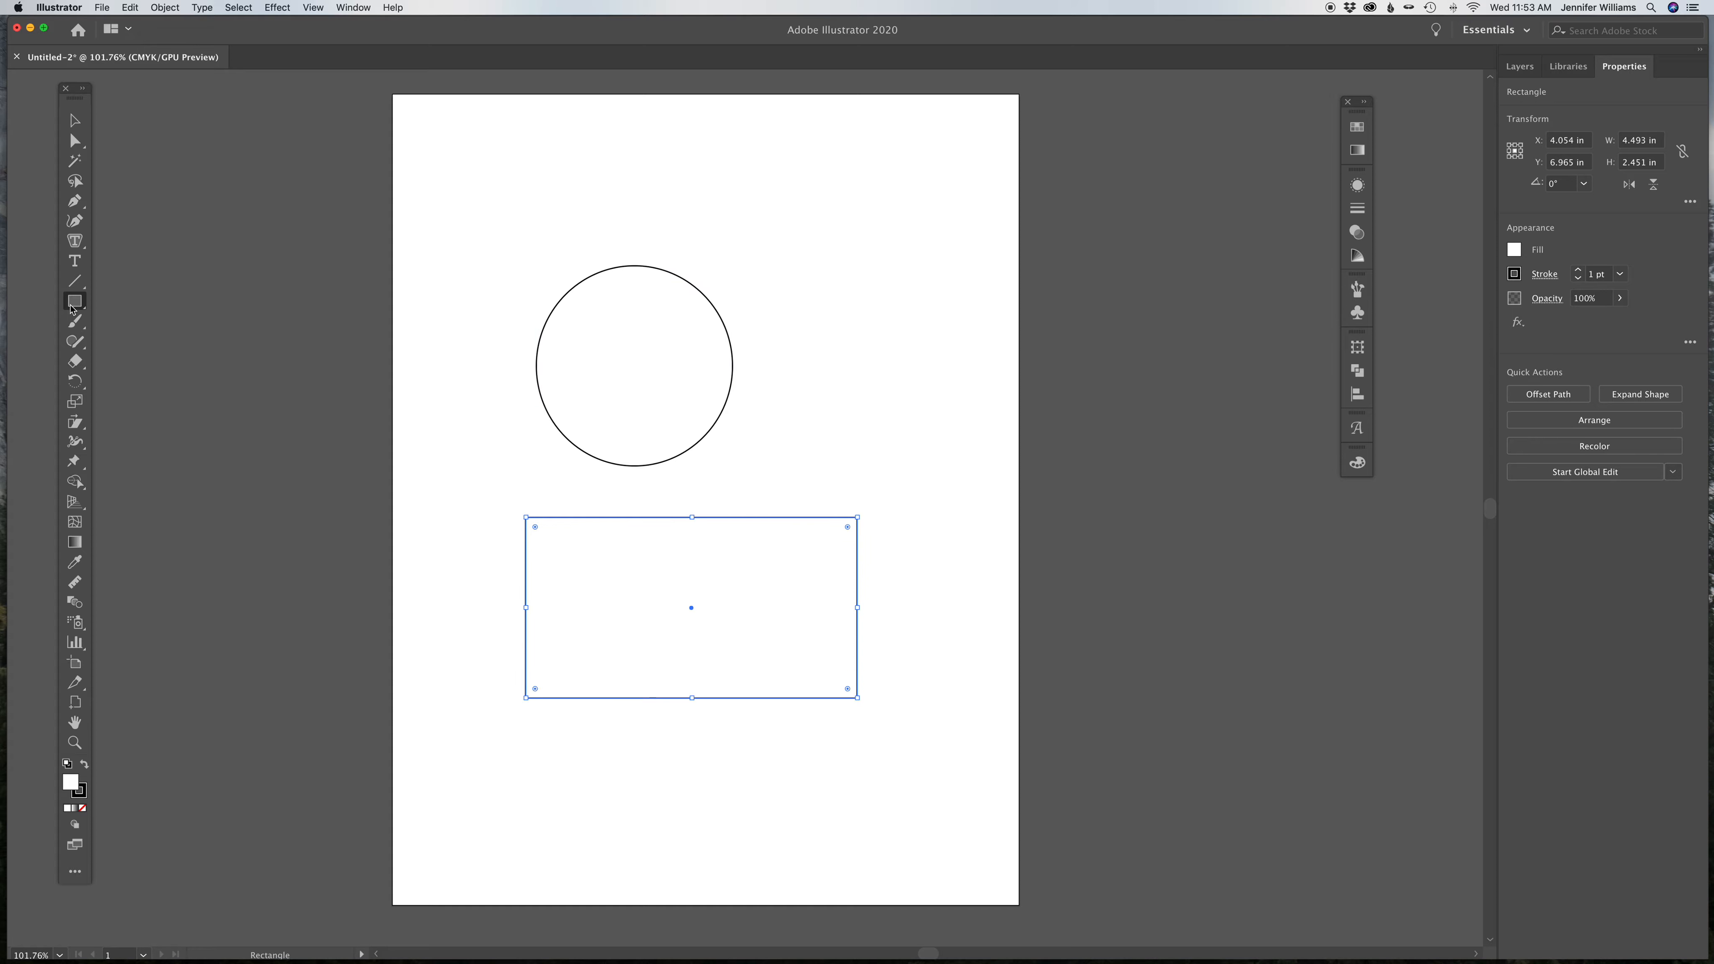
# Step: Draw a ten-pointed star about 1.69 in wide and 1.66 in high in the artboard's upper-left corner
pyautogui.click(81, 307)
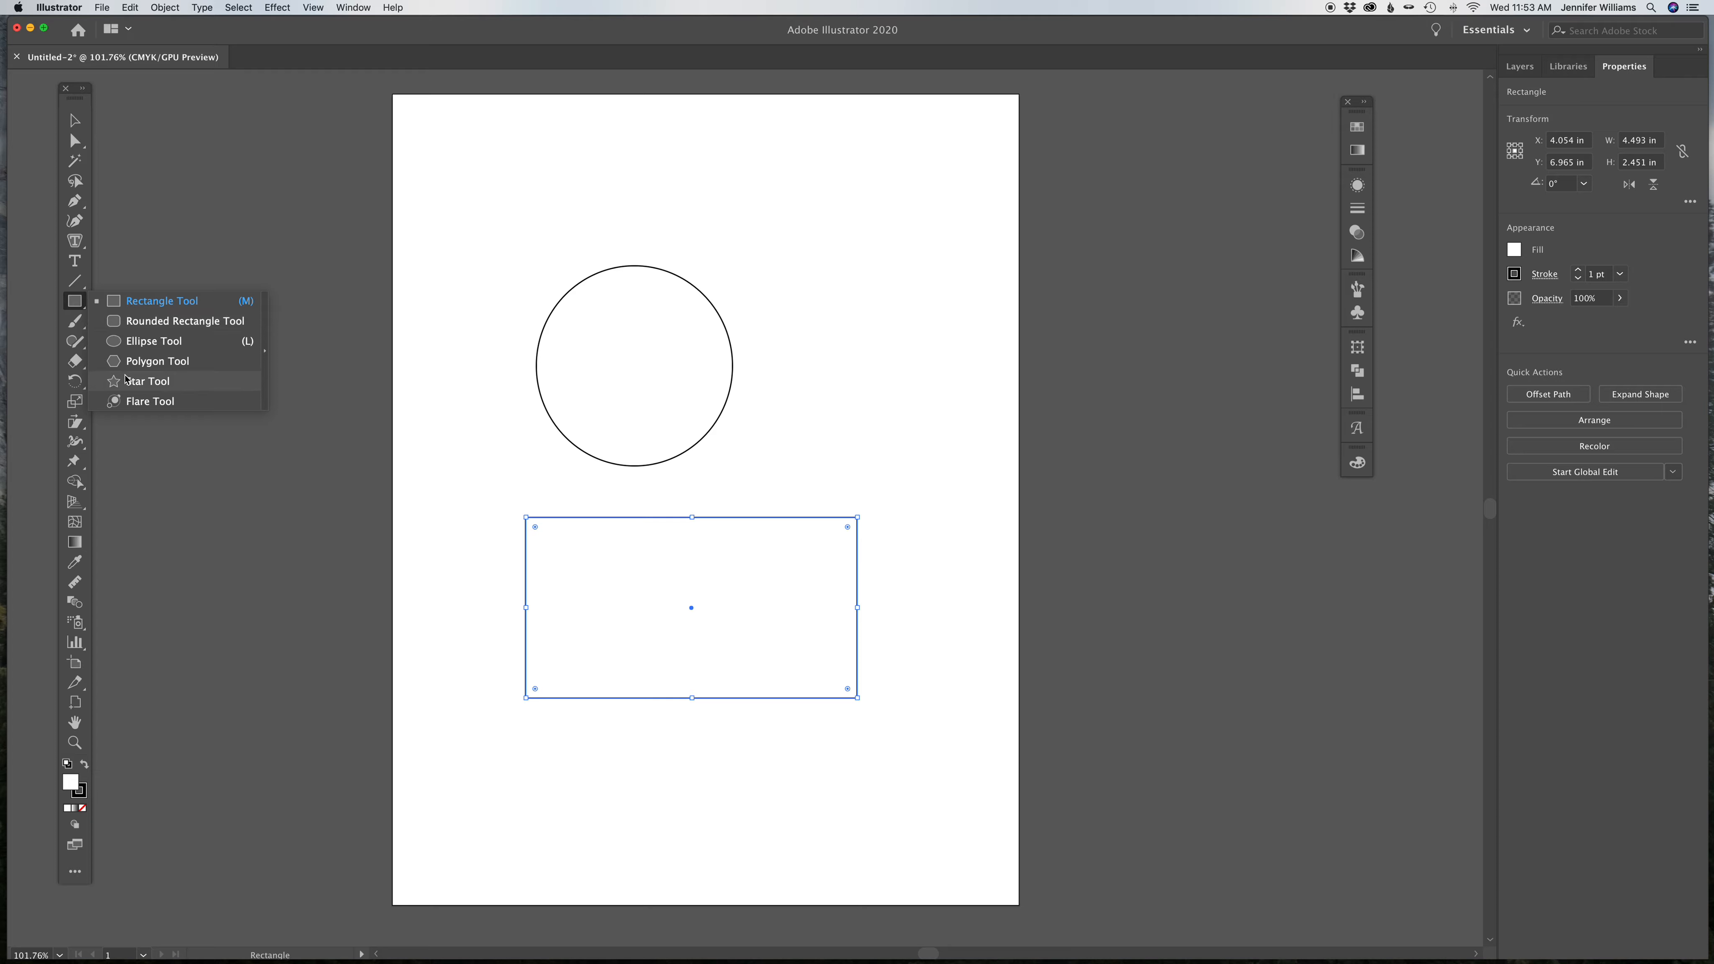
pyautogui.click(136, 373)
pyautogui.moveTo(508, 163); pyautogui.dragTo(562, 194)
pyautogui.press('Down')
pyautogui.press('Down')
pyautogui.press('Up')
pyautogui.press('Up')
pyautogui.press('Up')
pyautogui.press('Up')
pyautogui.press('Down')
pyautogui.press('Down')
pyautogui.press('Down')
pyautogui.press('Down')
pyautogui.press('Up')
pyautogui.press('Up')
pyautogui.press('Up')
pyautogui.press('Up')
pyautogui.press('Up')
pyautogui.press('Up')
pyautogui.press('Up')
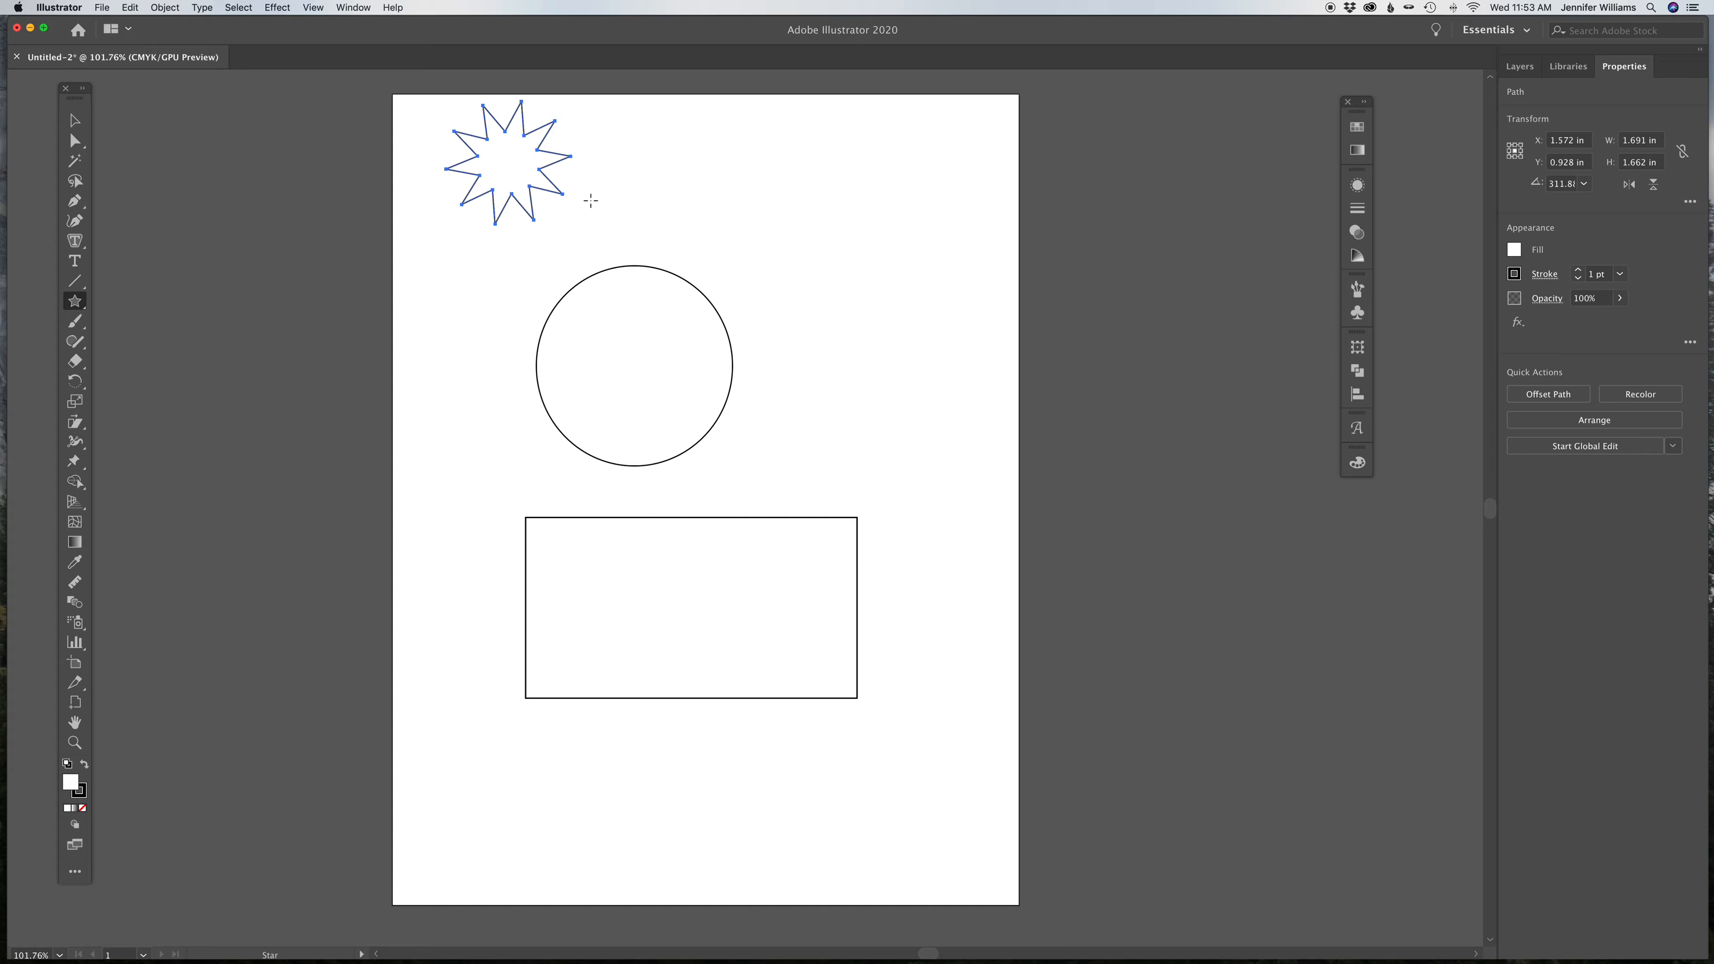
pyautogui.click(76, 121)
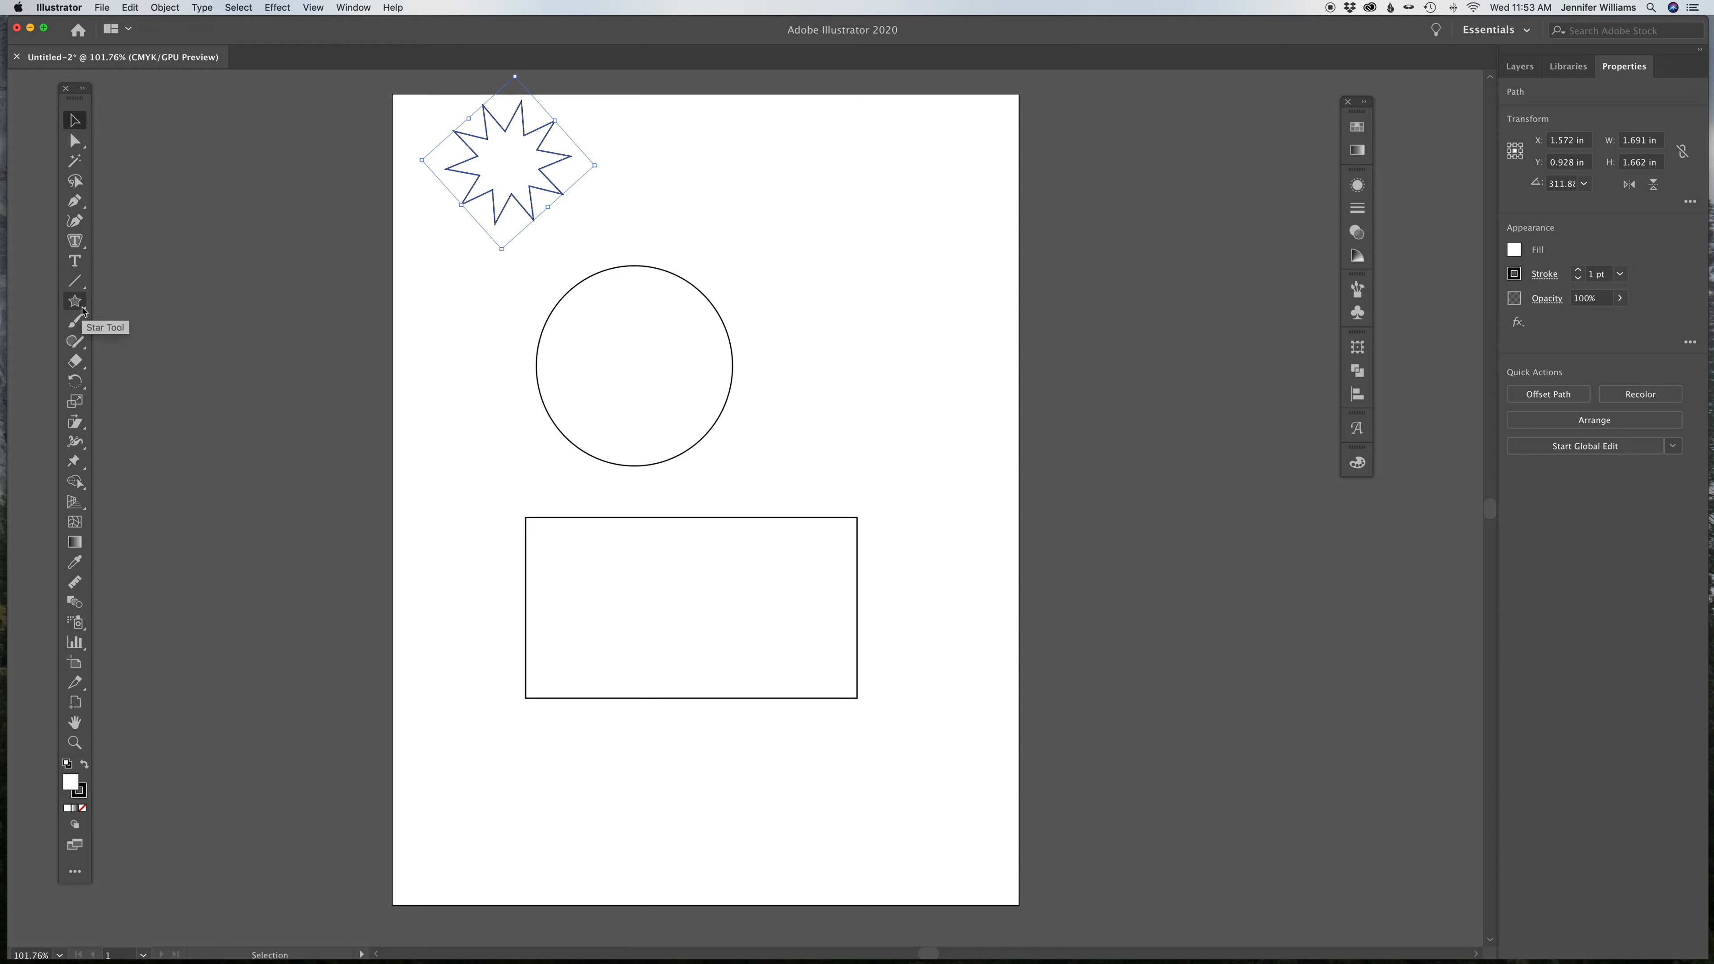
pyautogui.moveTo(75, 280); pyautogui.dragTo(145, 324)
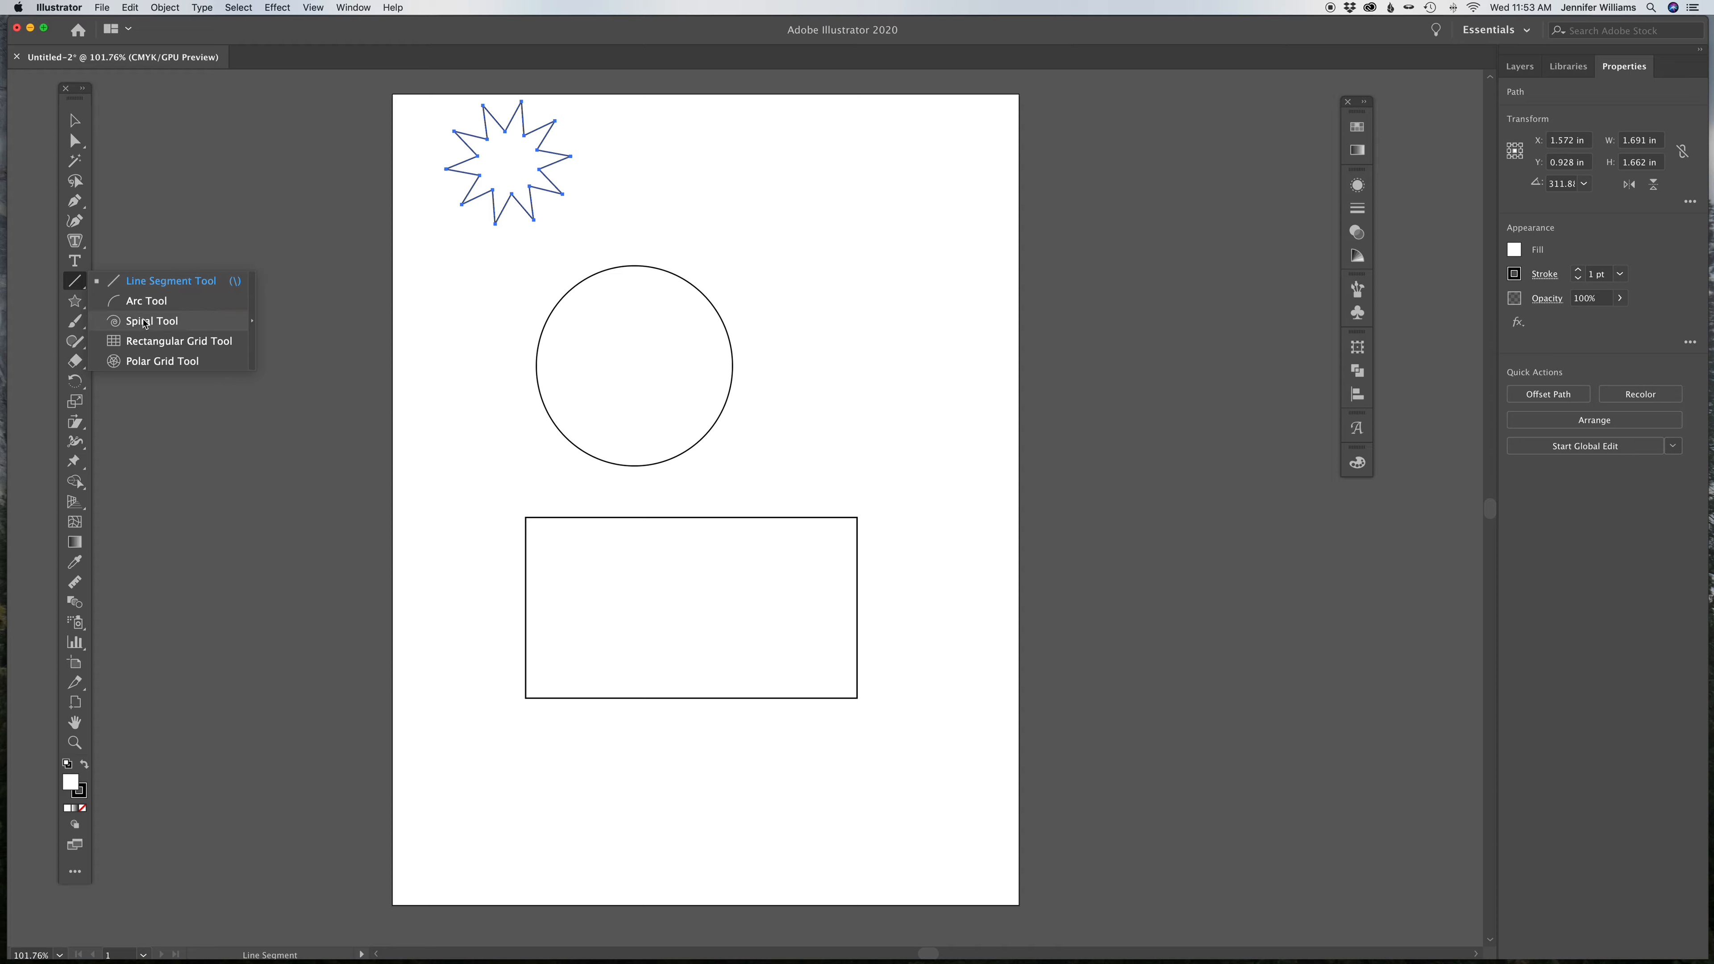
pyautogui.click(81, 408)
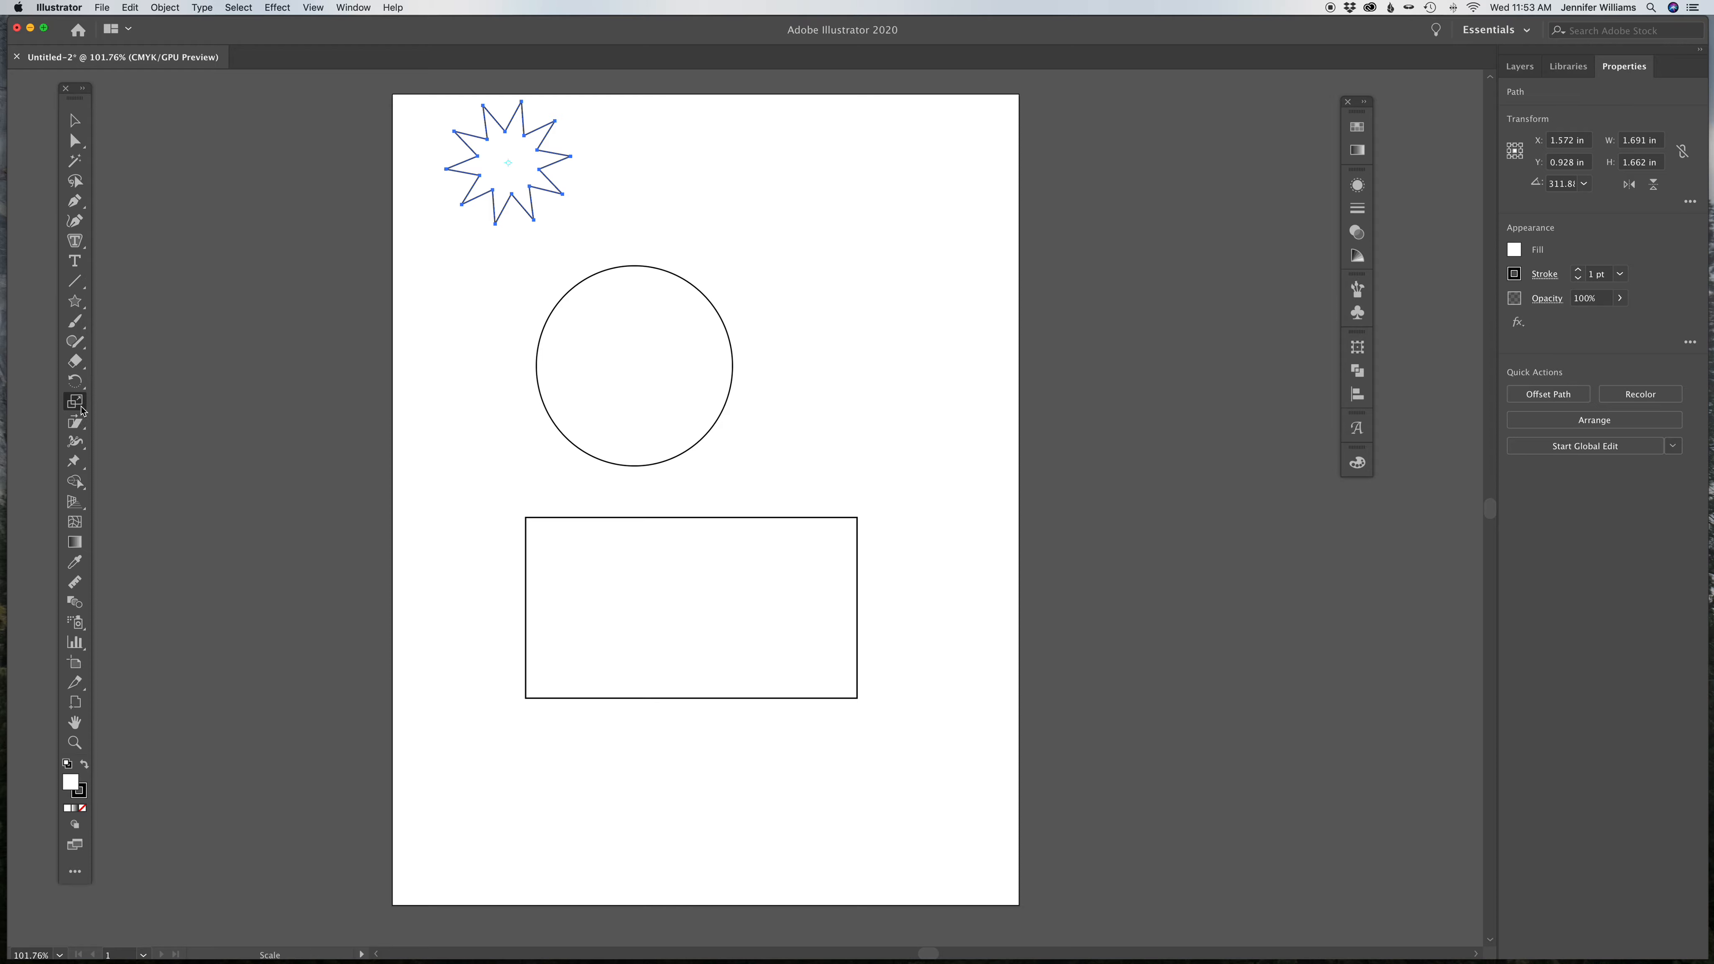
pyautogui.moveTo(75, 422)
pyautogui.mouseDown()
pyautogui.moveTo(145, 428)
pyautogui.moveTo(79, 388)
pyautogui.mouseUp()
pyautogui.click(76, 404)
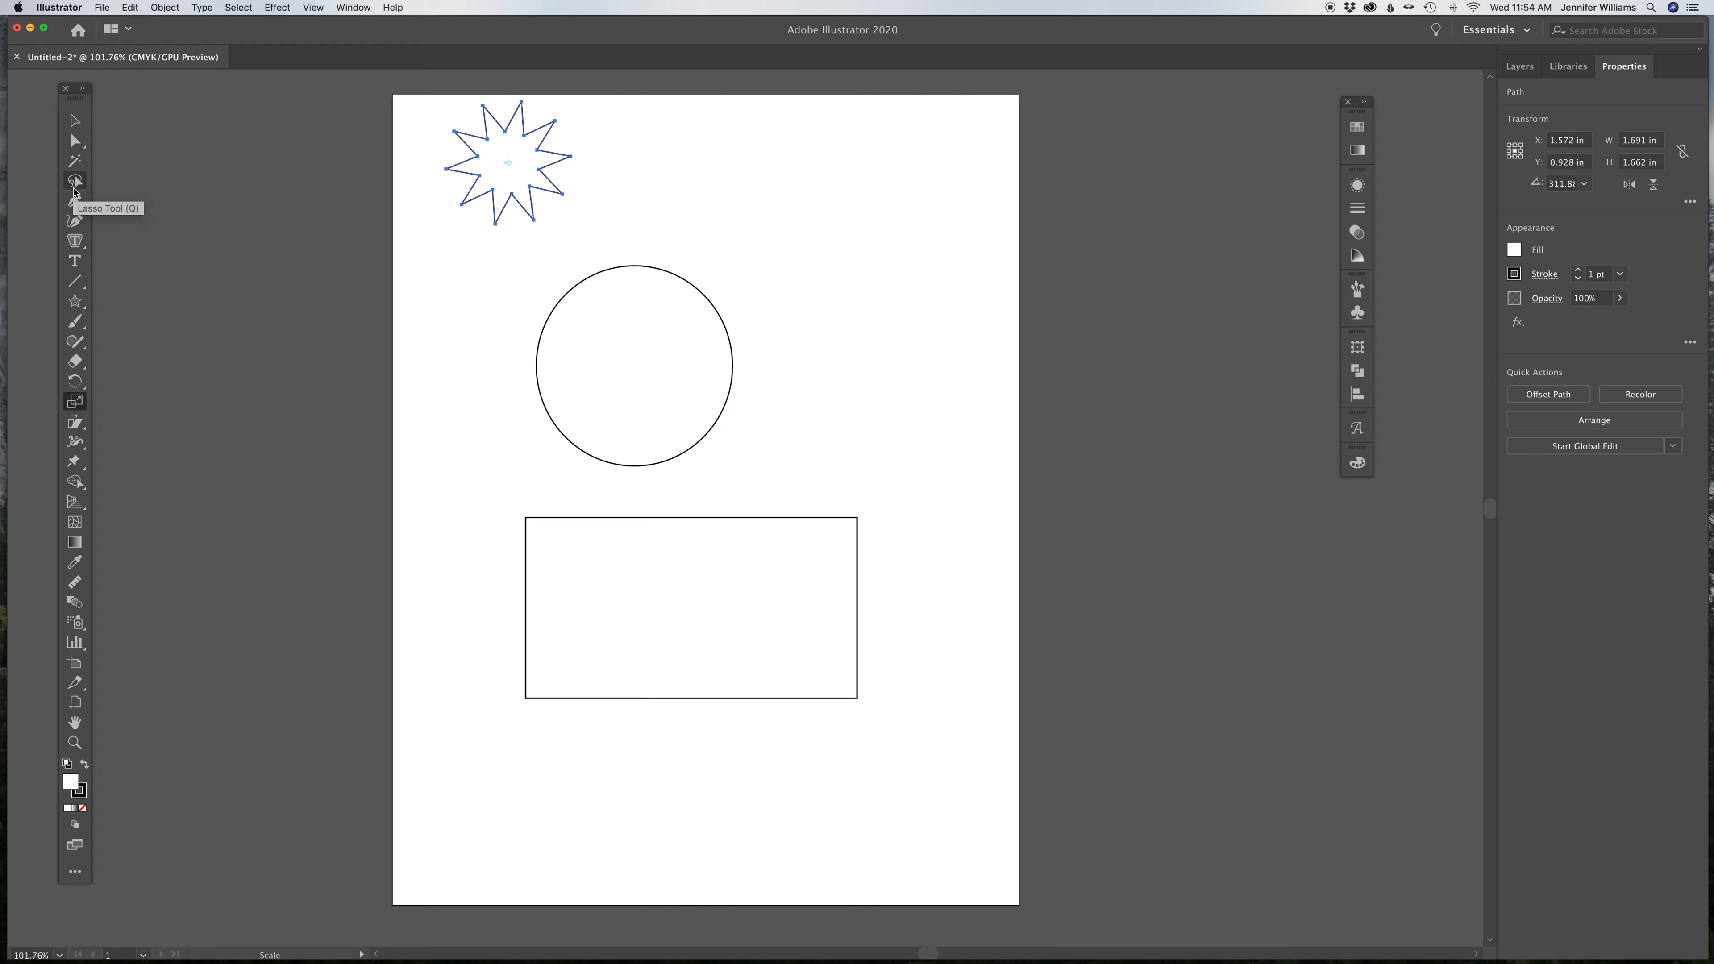
# Step: Move the star directly above the circle, to about X 3.44 in and Y 1.29 in, and deselect it
pyautogui.click(75, 122)
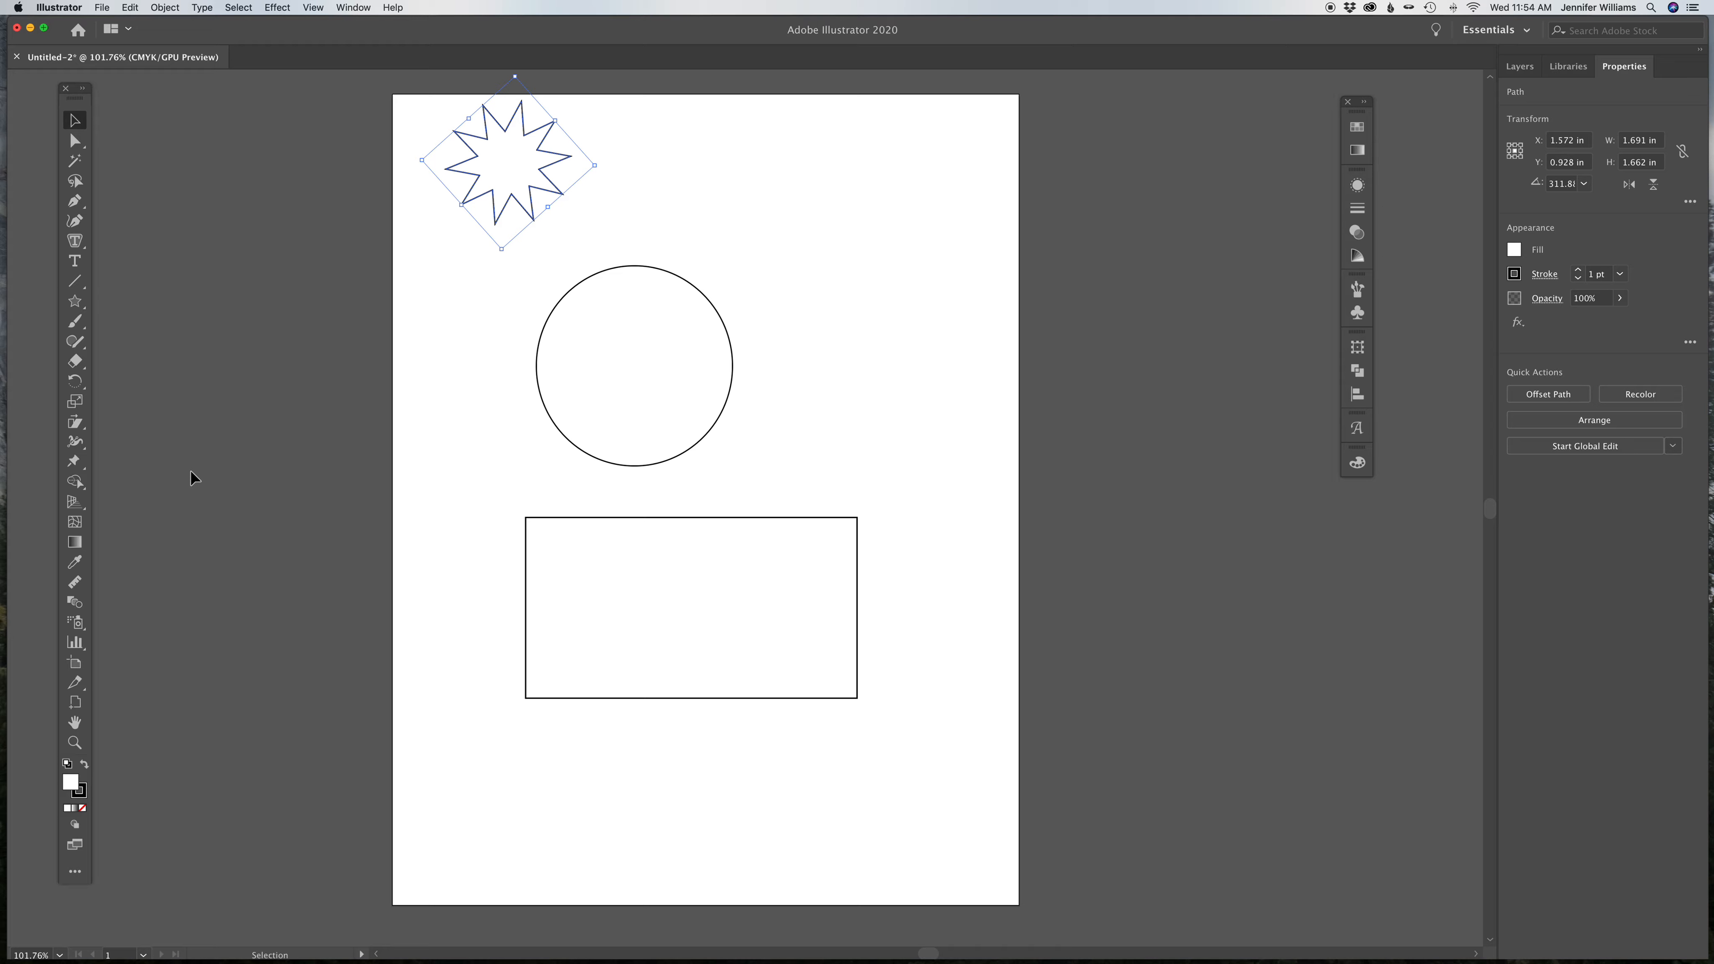
pyautogui.moveTo(533, 195); pyautogui.dragTo(672, 220)
pyautogui.click(482, 317)
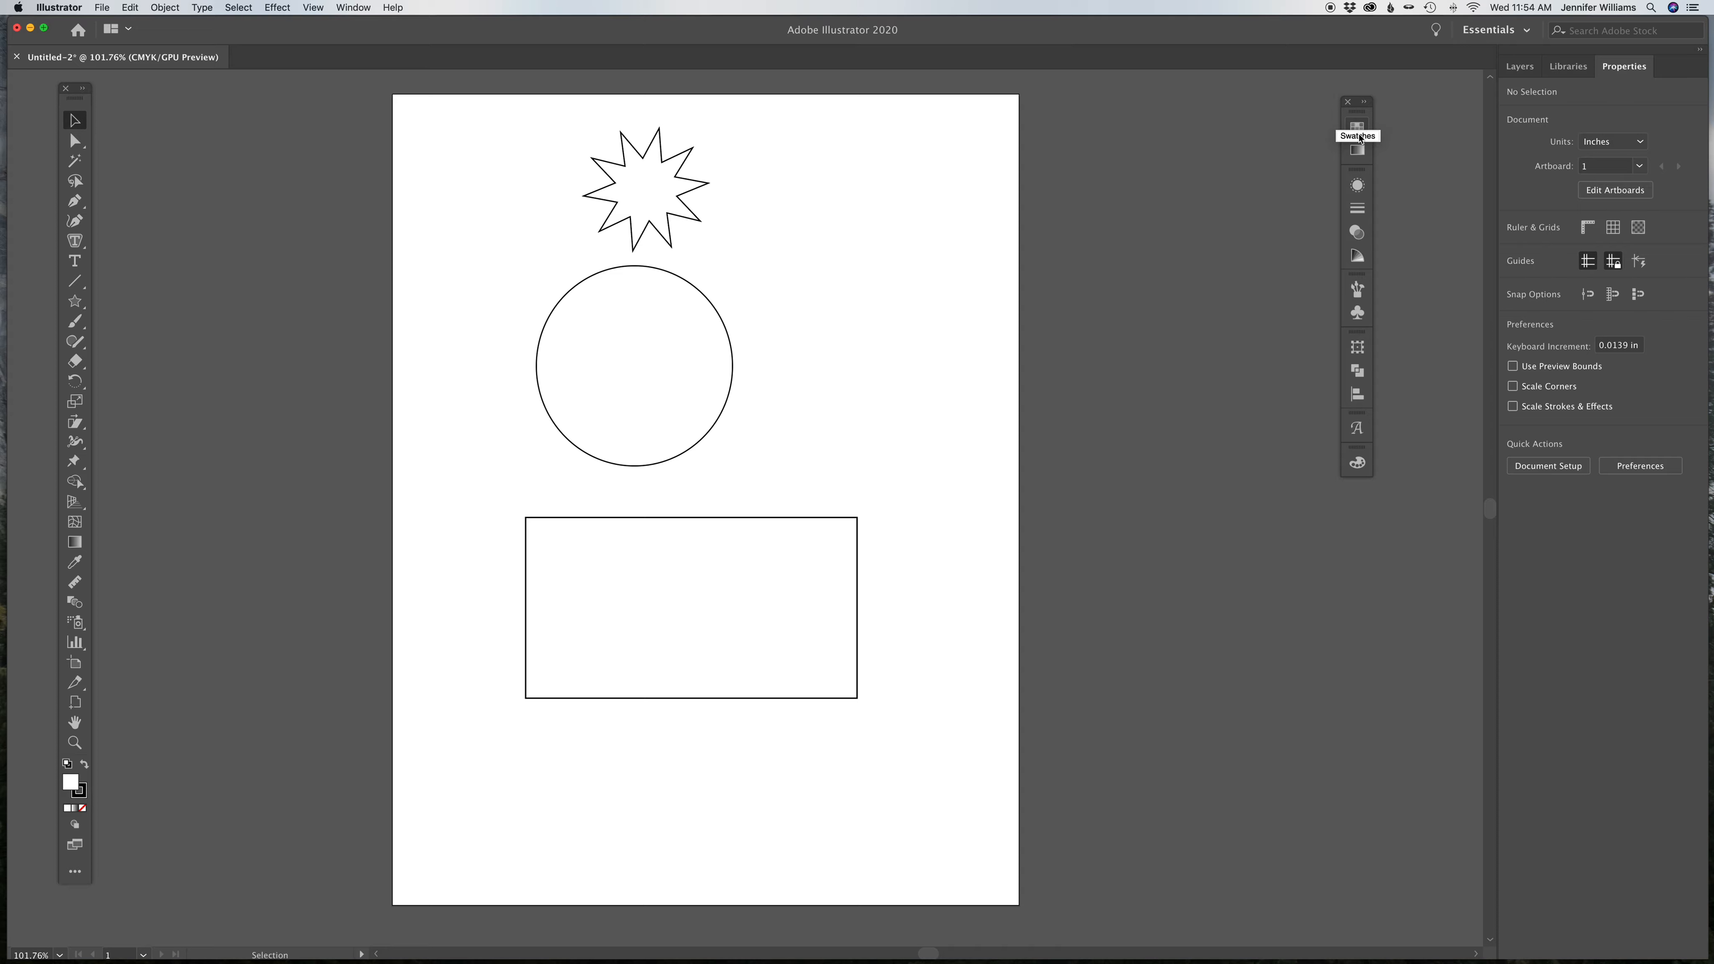
# Step: Review the available swatches, gradient, brushes and color guide, and view the star's transparency settings
pyautogui.click(1356, 132)
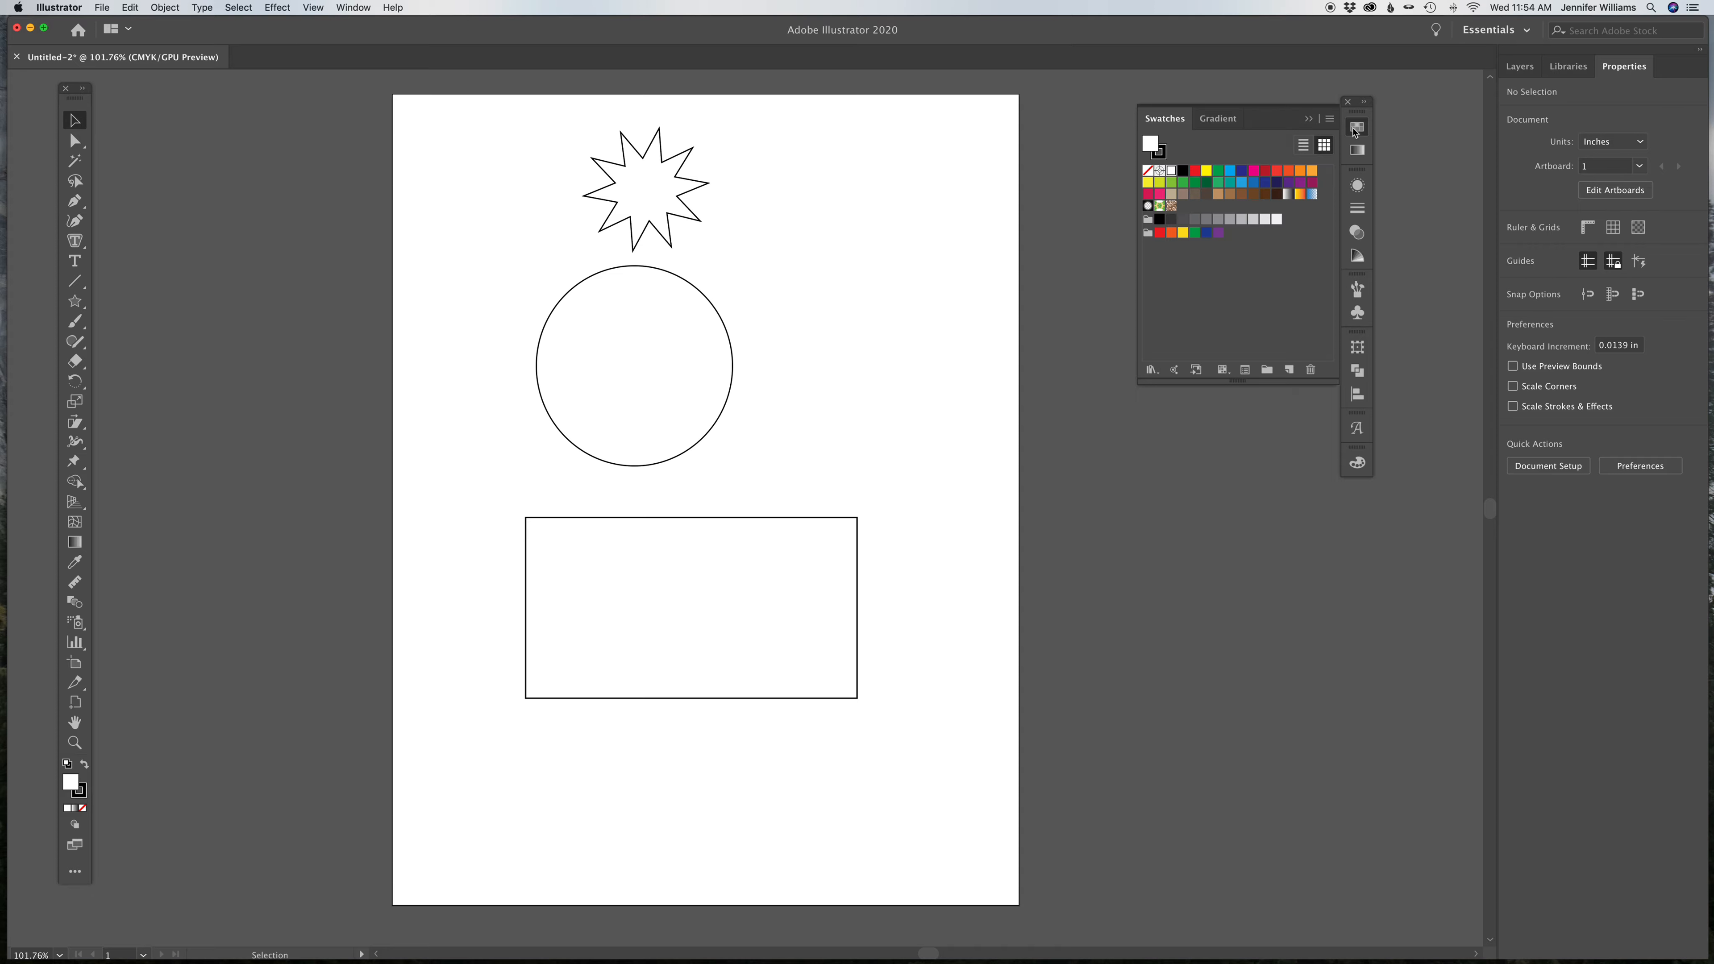
pyautogui.click(1358, 152)
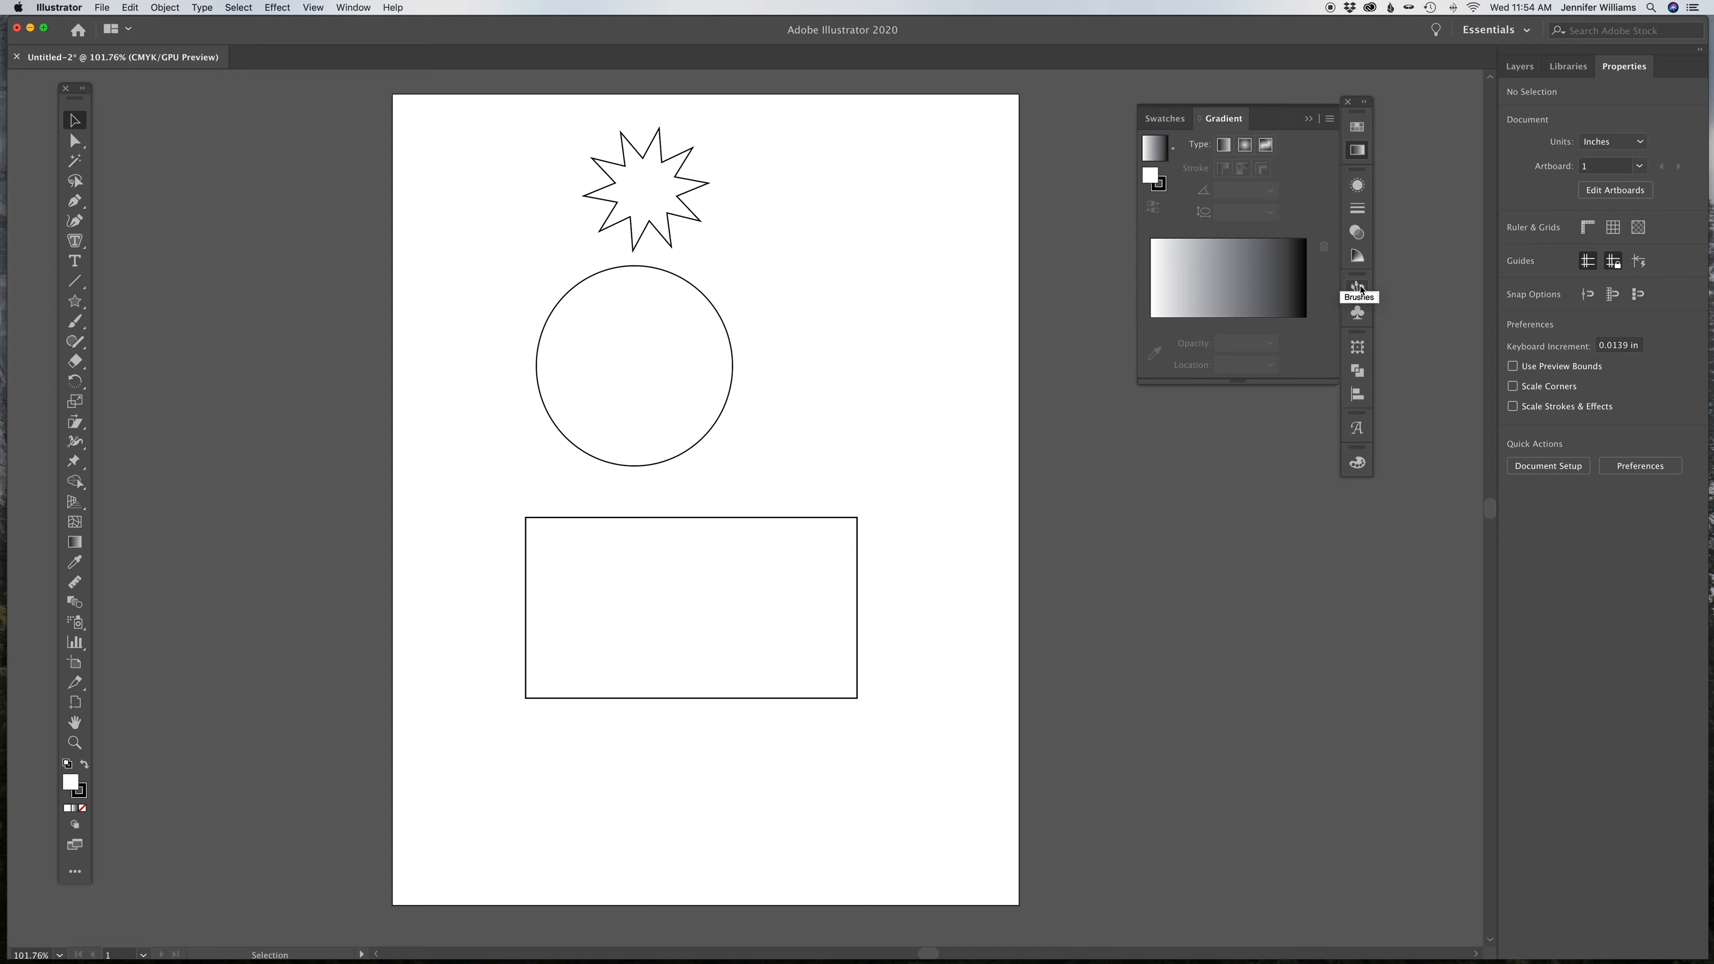
pyautogui.click(1359, 288)
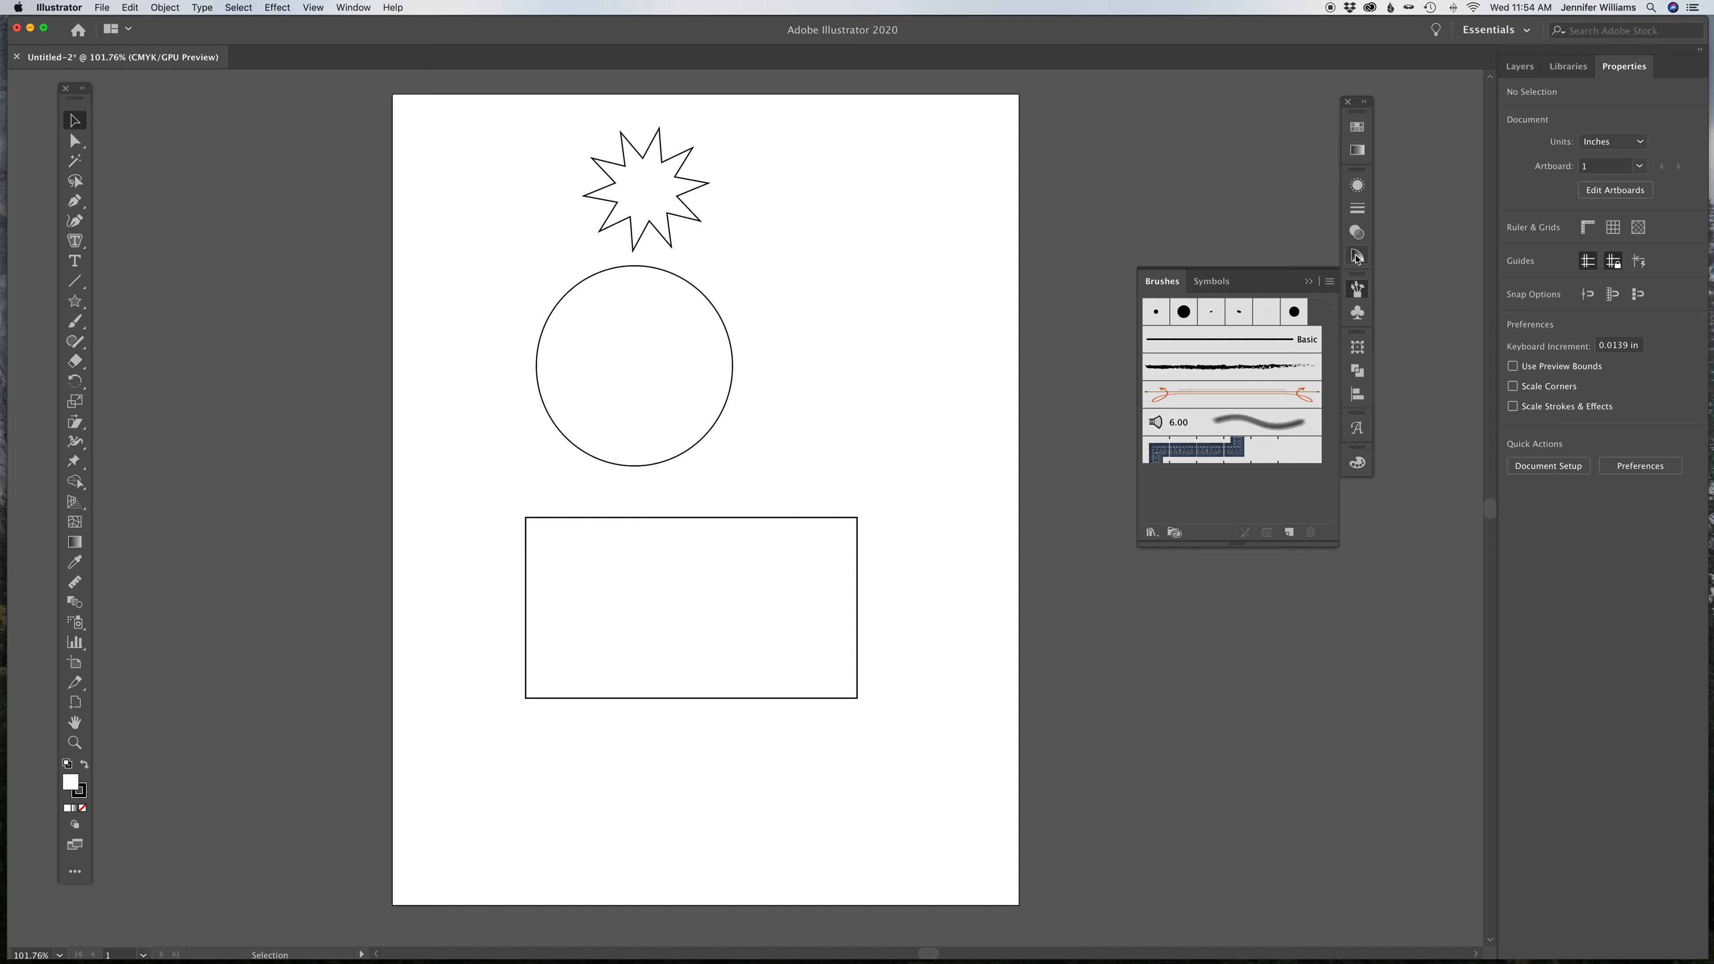
pyautogui.click(1357, 257)
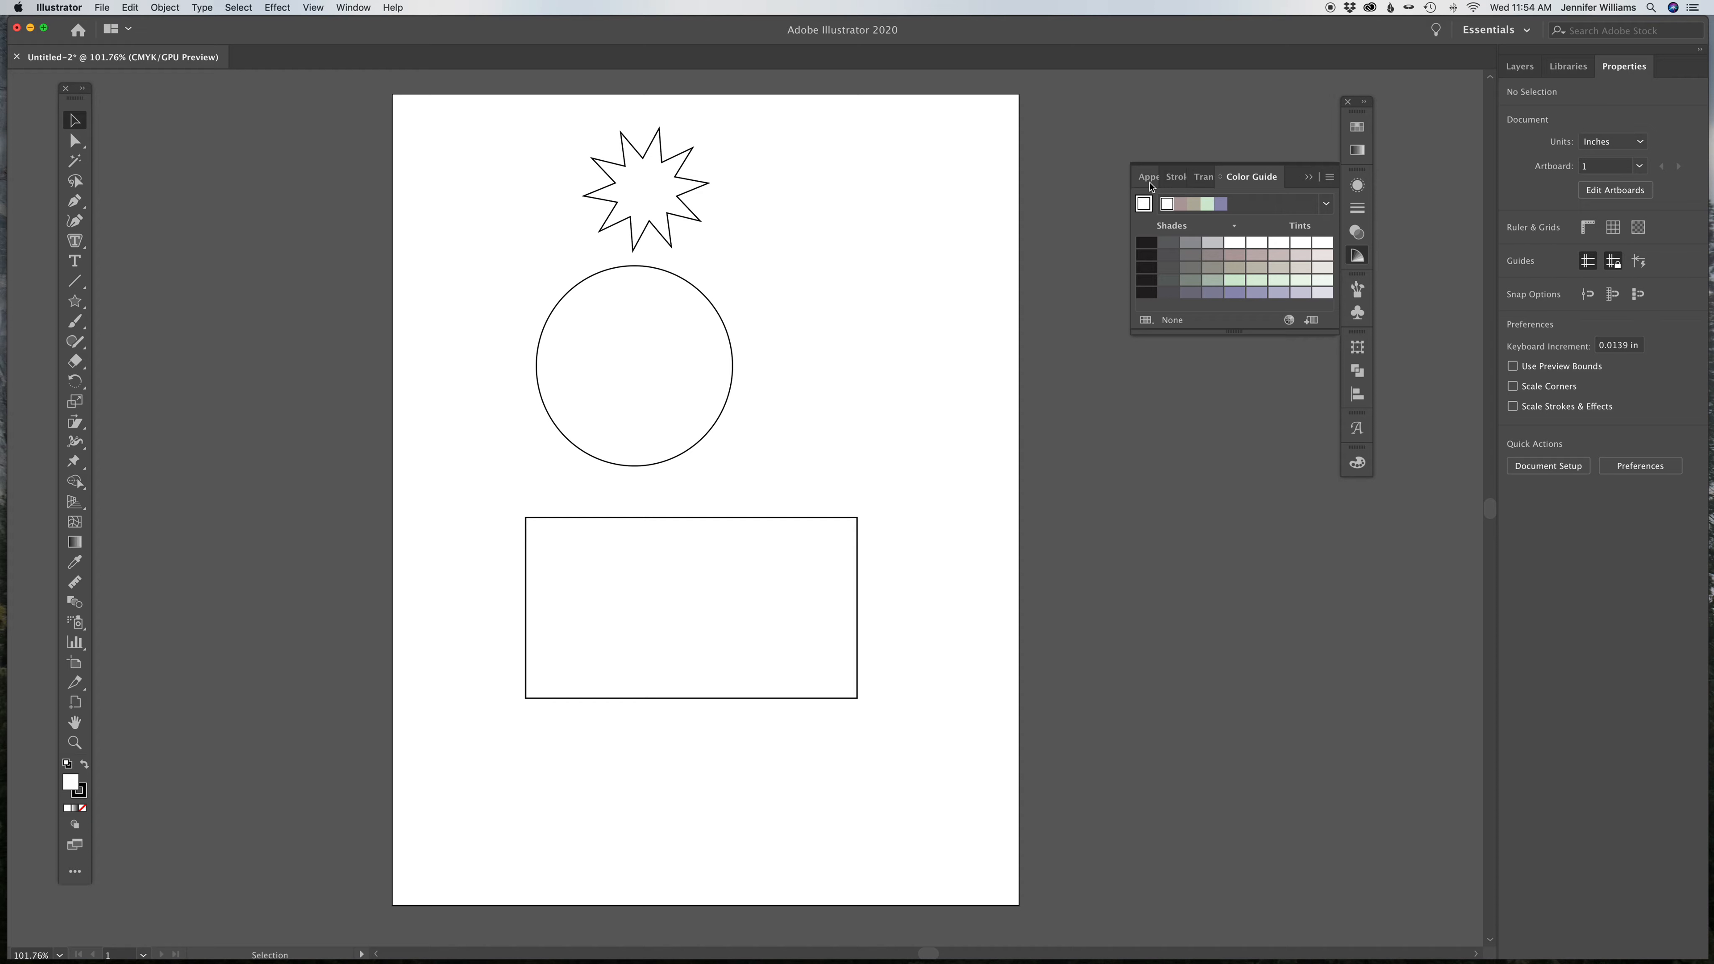
pyautogui.click(1175, 177)
pyautogui.click(1239, 179)
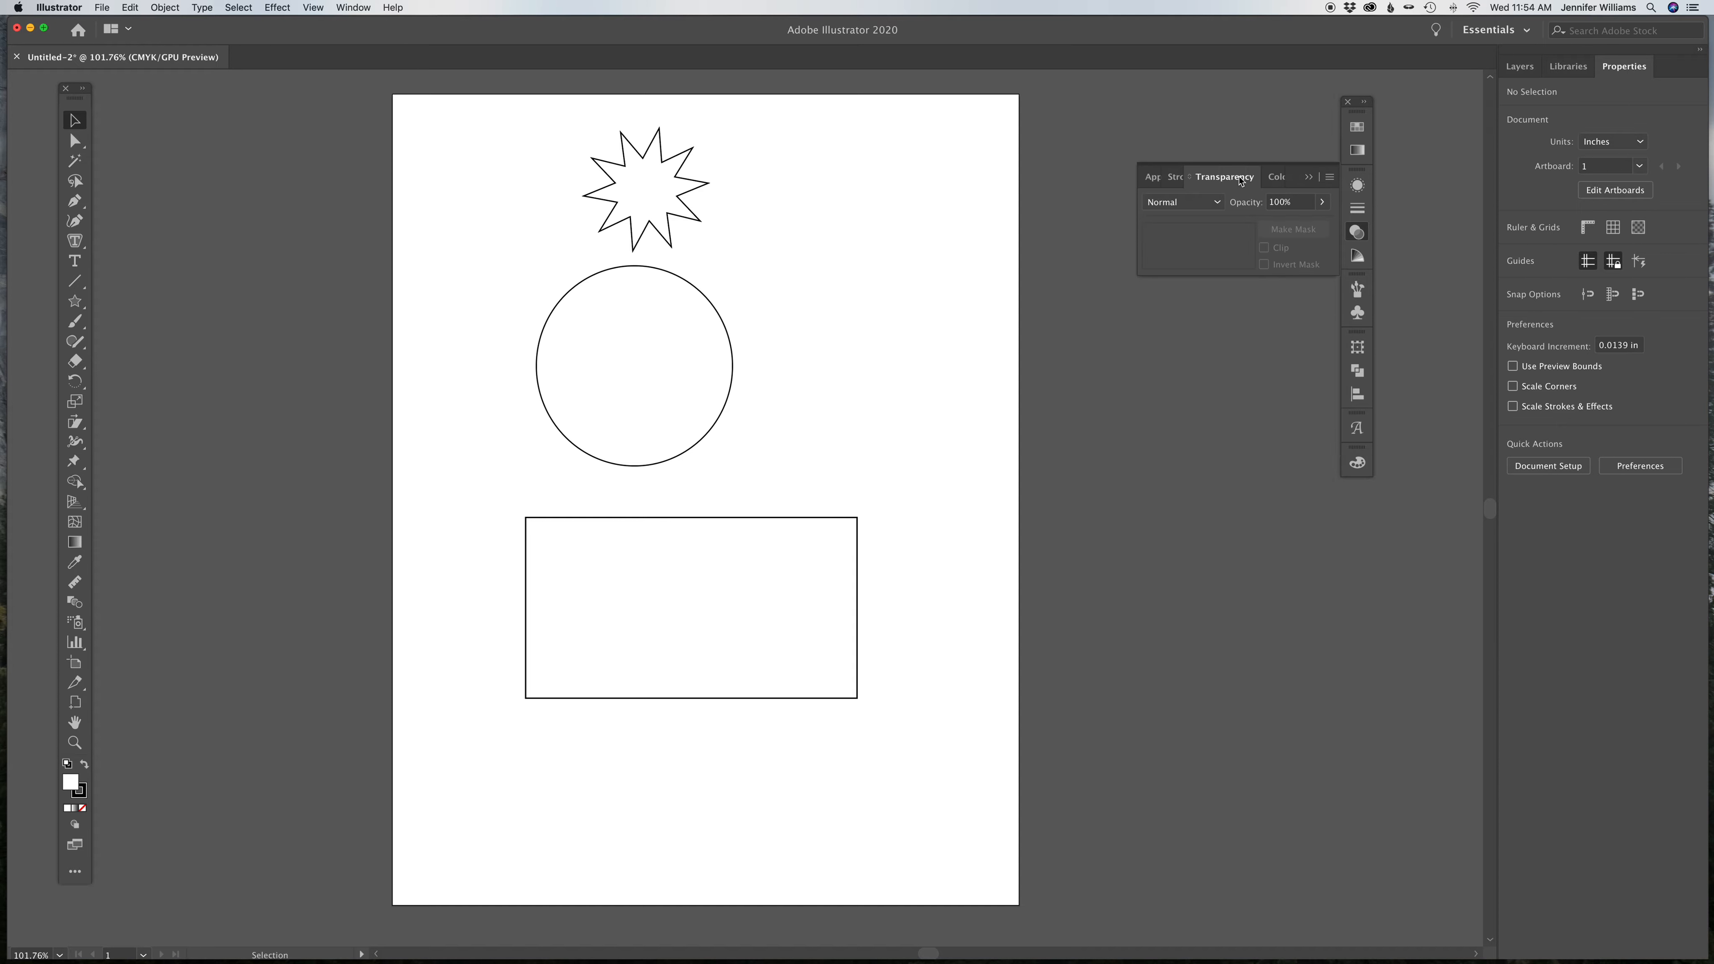
pyautogui.click(695, 188)
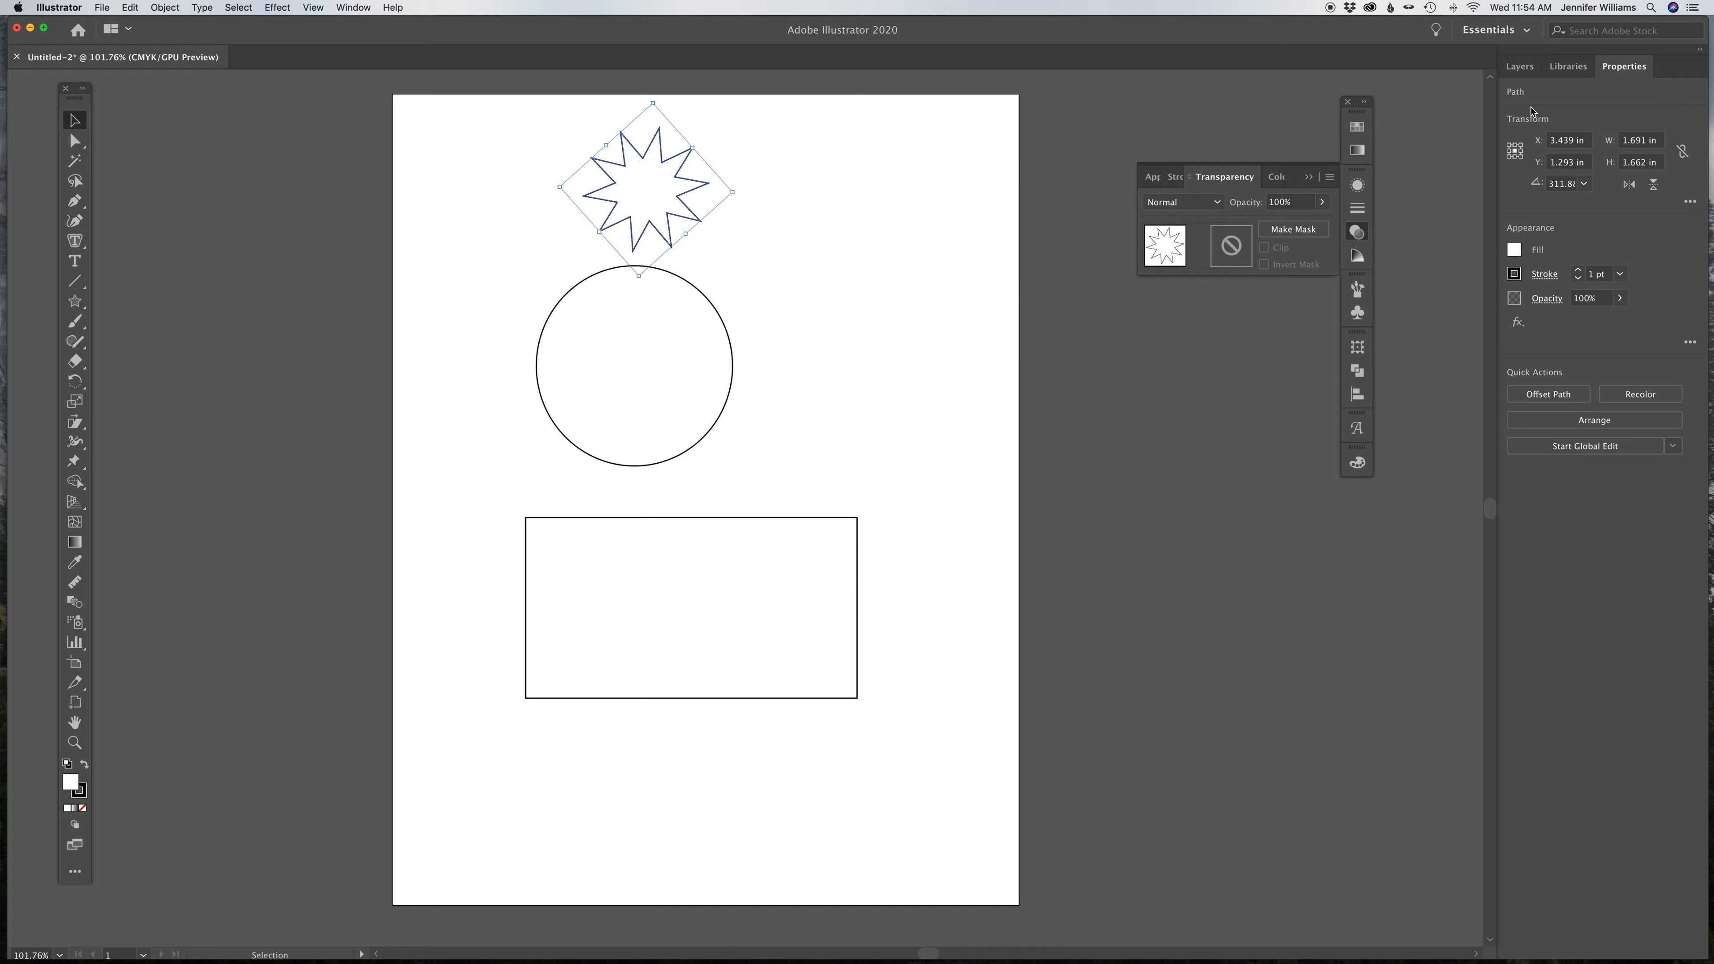
# Step: Add a new layer above Layer 1
pyautogui.click(1520, 71)
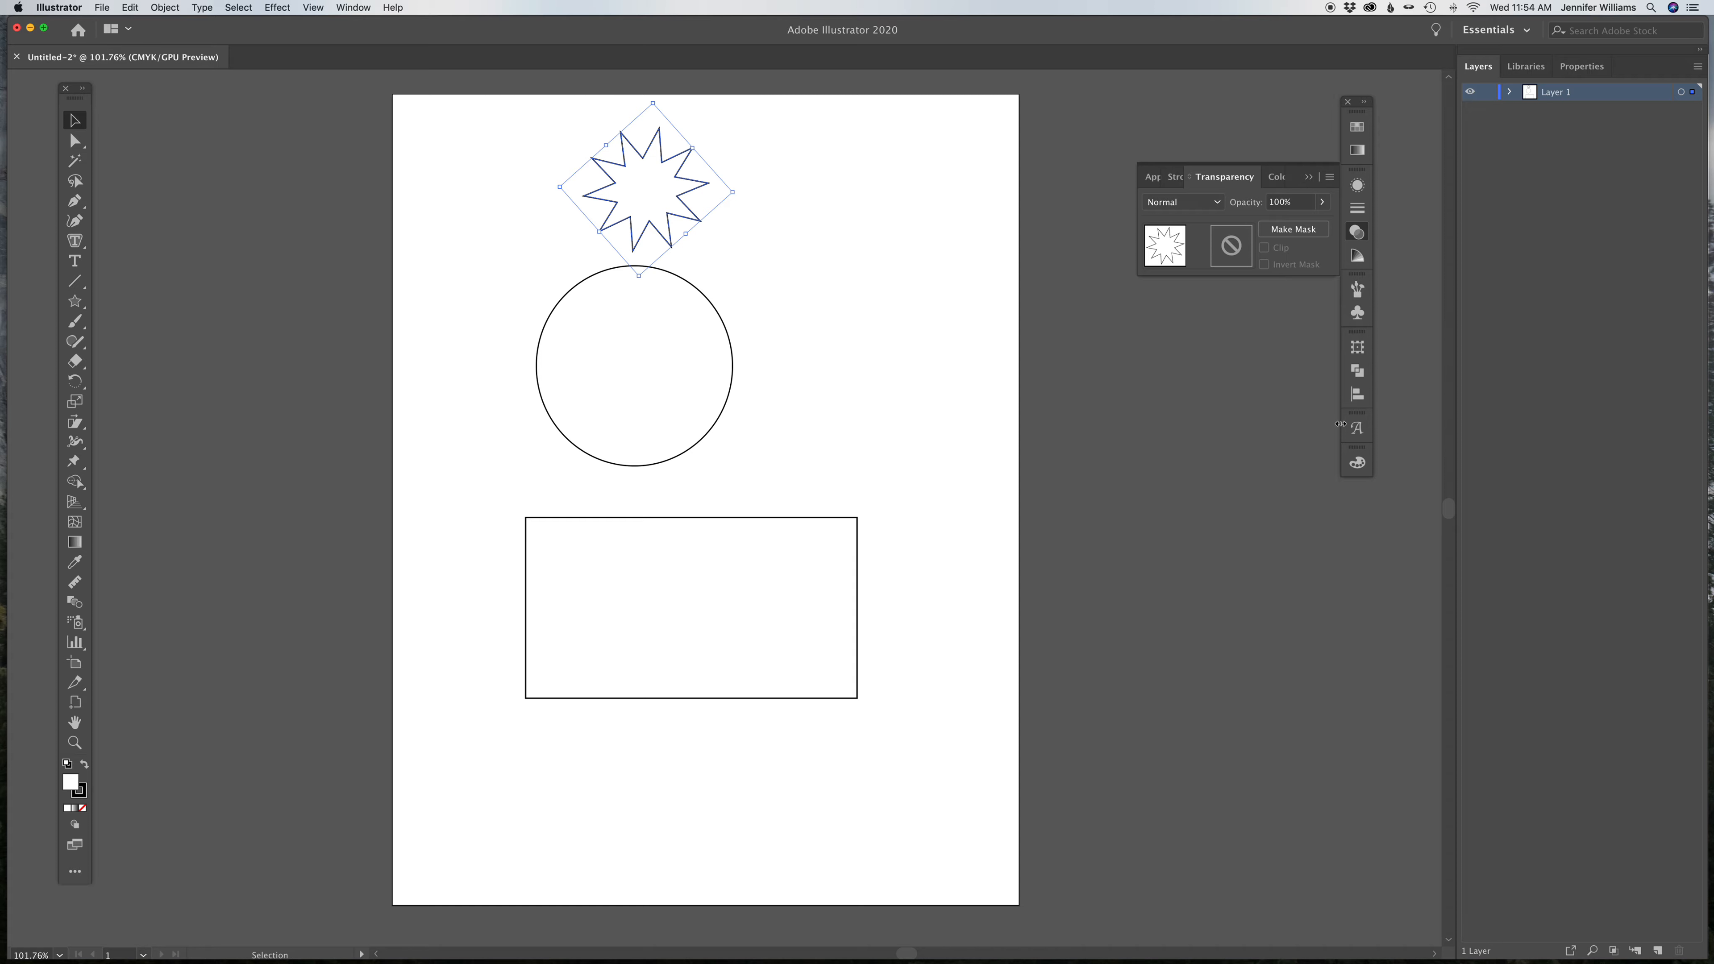
pyautogui.click(1658, 951)
# Step: Lock and unlock Layer 1, and hide and show its artwork
pyautogui.click(1488, 112)
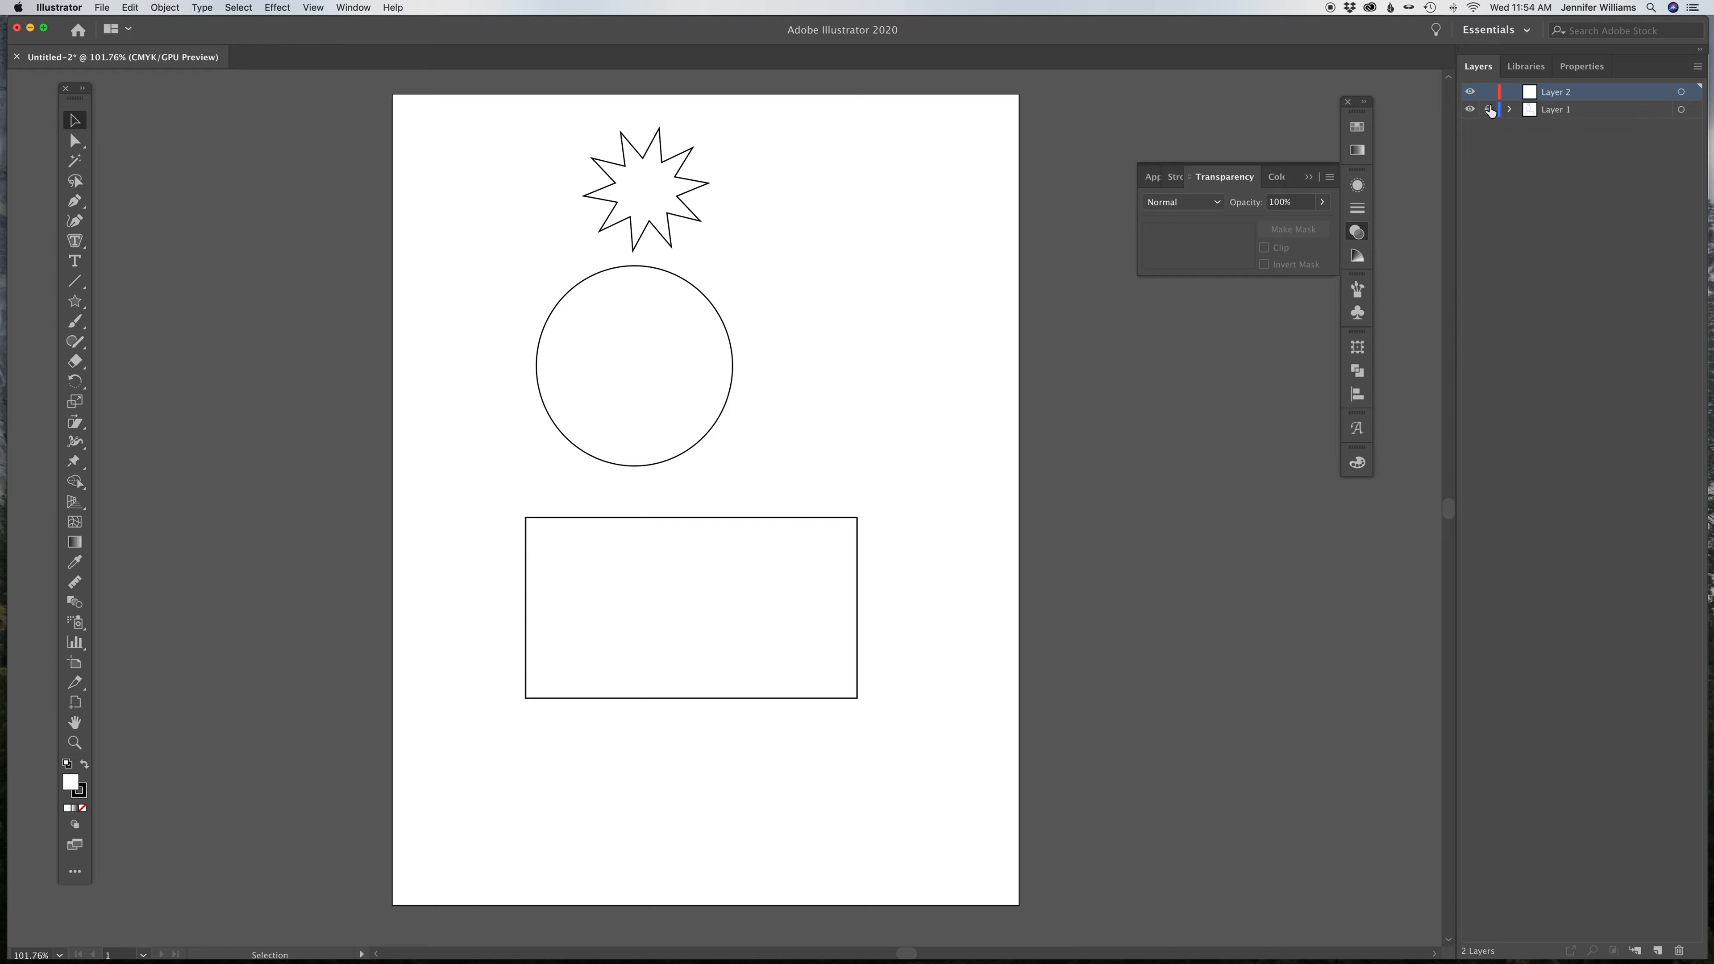
pyautogui.click(1491, 114)
pyautogui.click(1470, 109)
pyautogui.press('super+y')
pyautogui.press('super+y')
pyautogui.click(1471, 111)
pyautogui.click(103, 8)
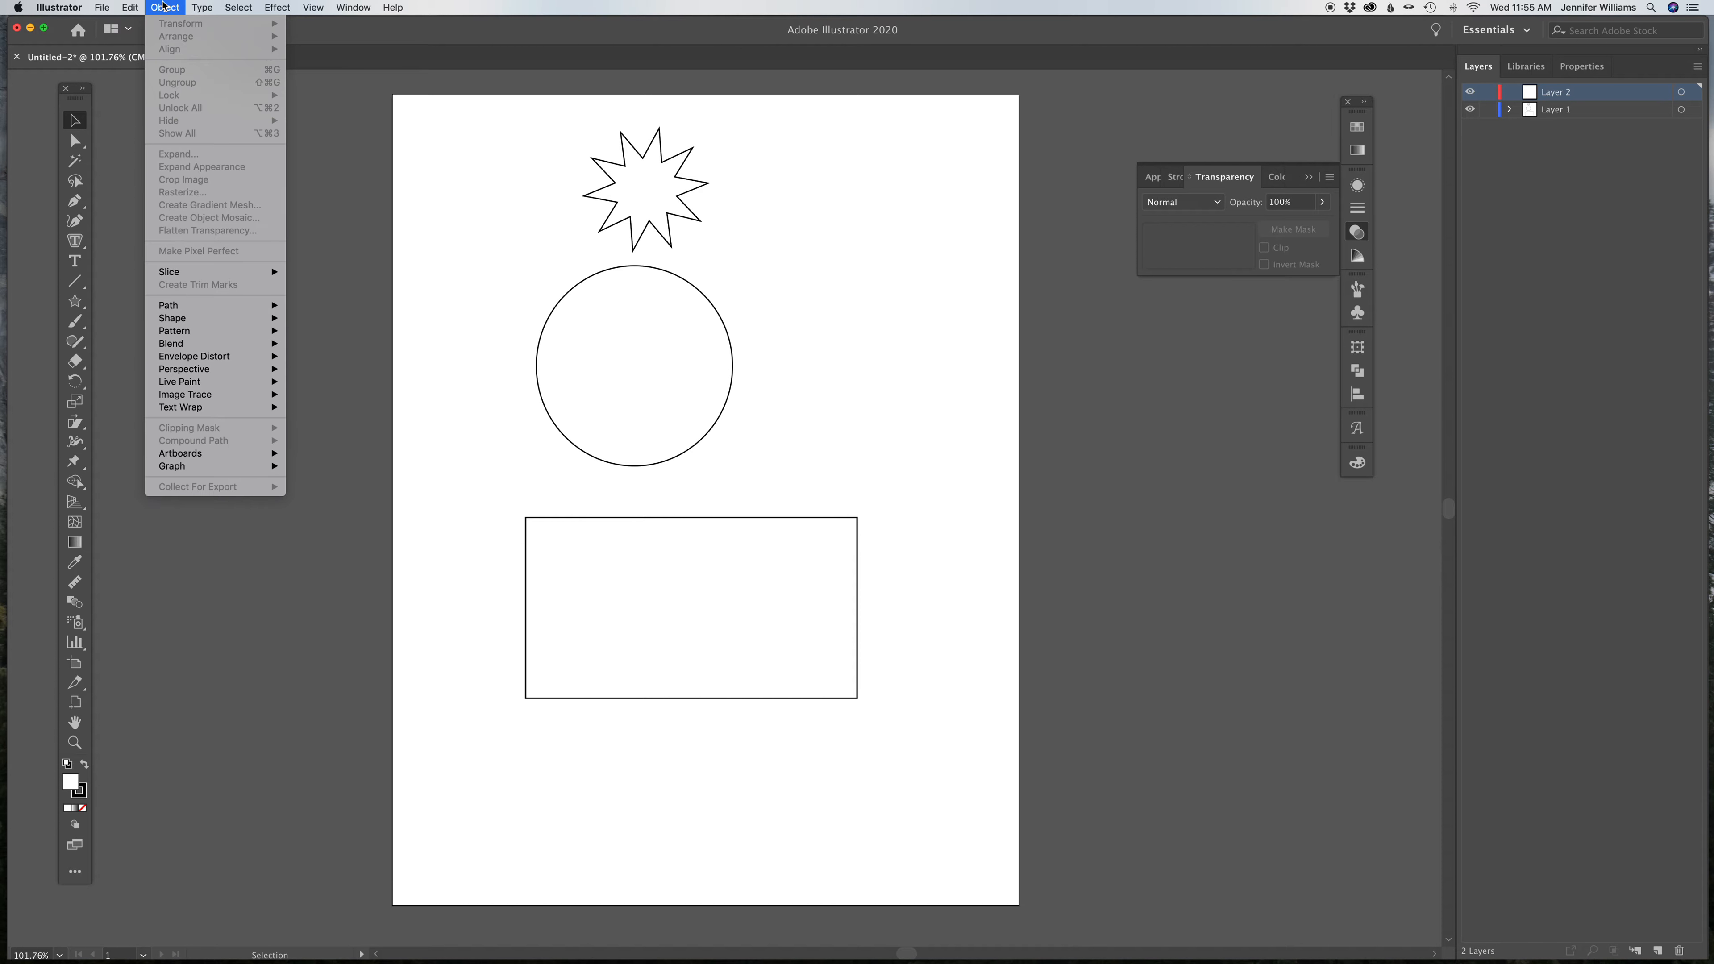
pyautogui.moveTo(207, 7)
pyautogui.click(115, 122)
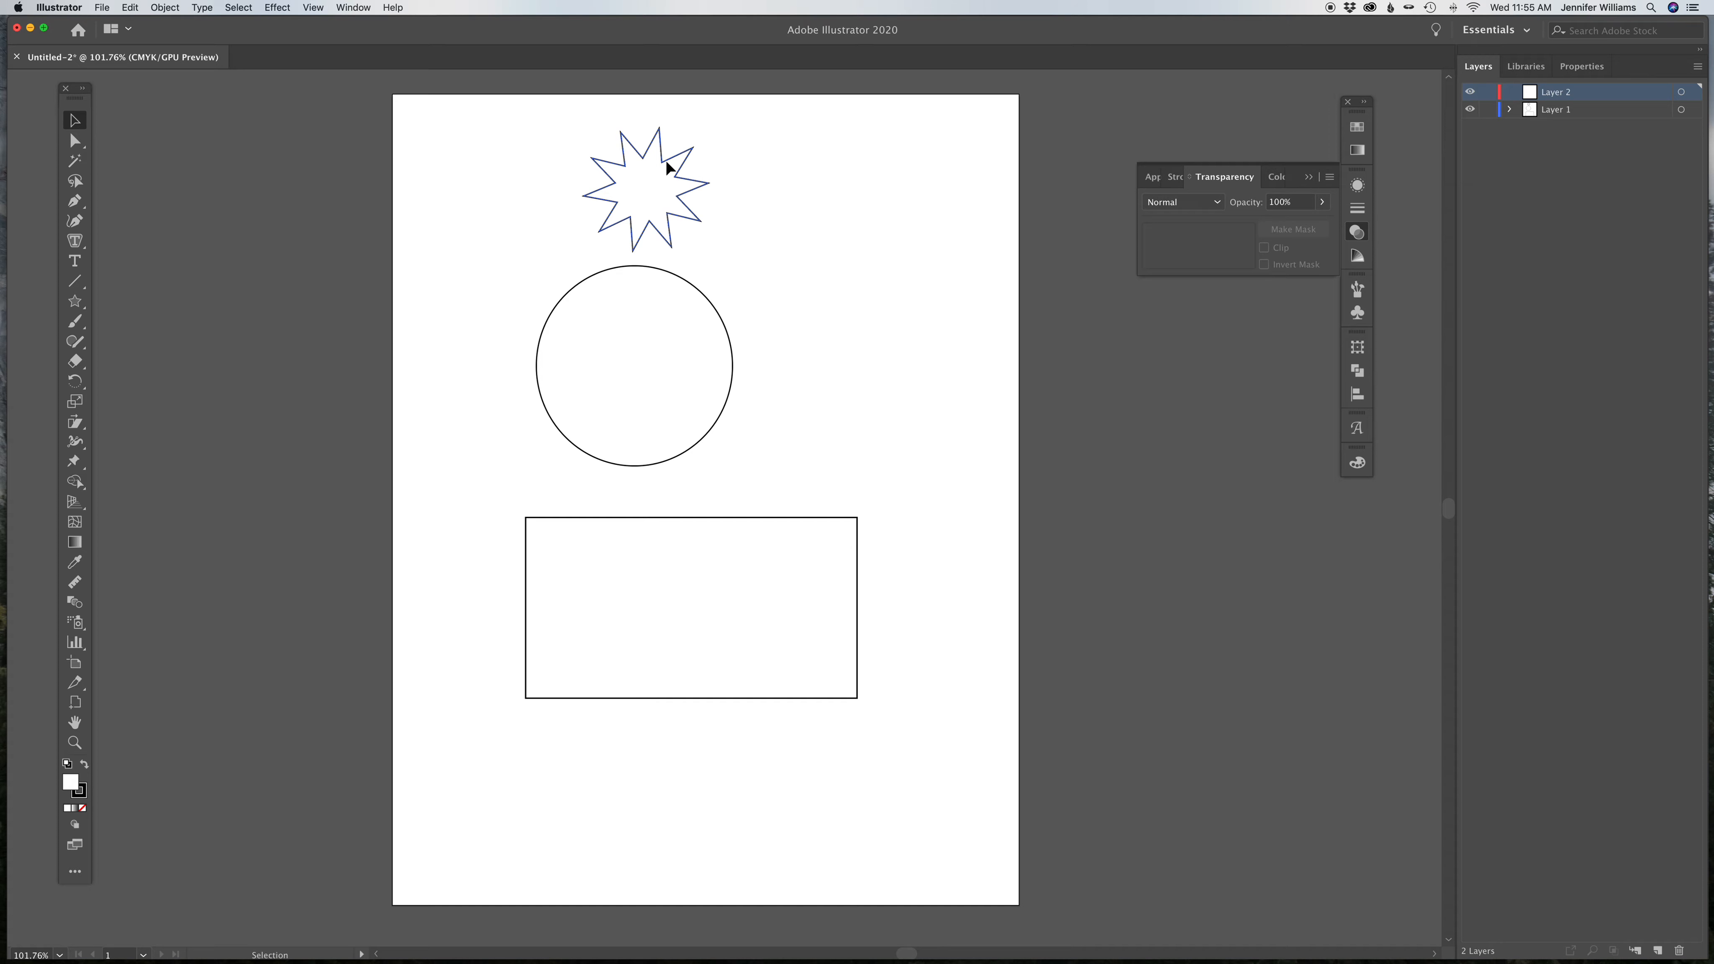
# Step: Select the star and view the Transform commands available for it
pyautogui.click(669, 166)
pyautogui.click(164, 8)
pyautogui.moveTo(168, 29)
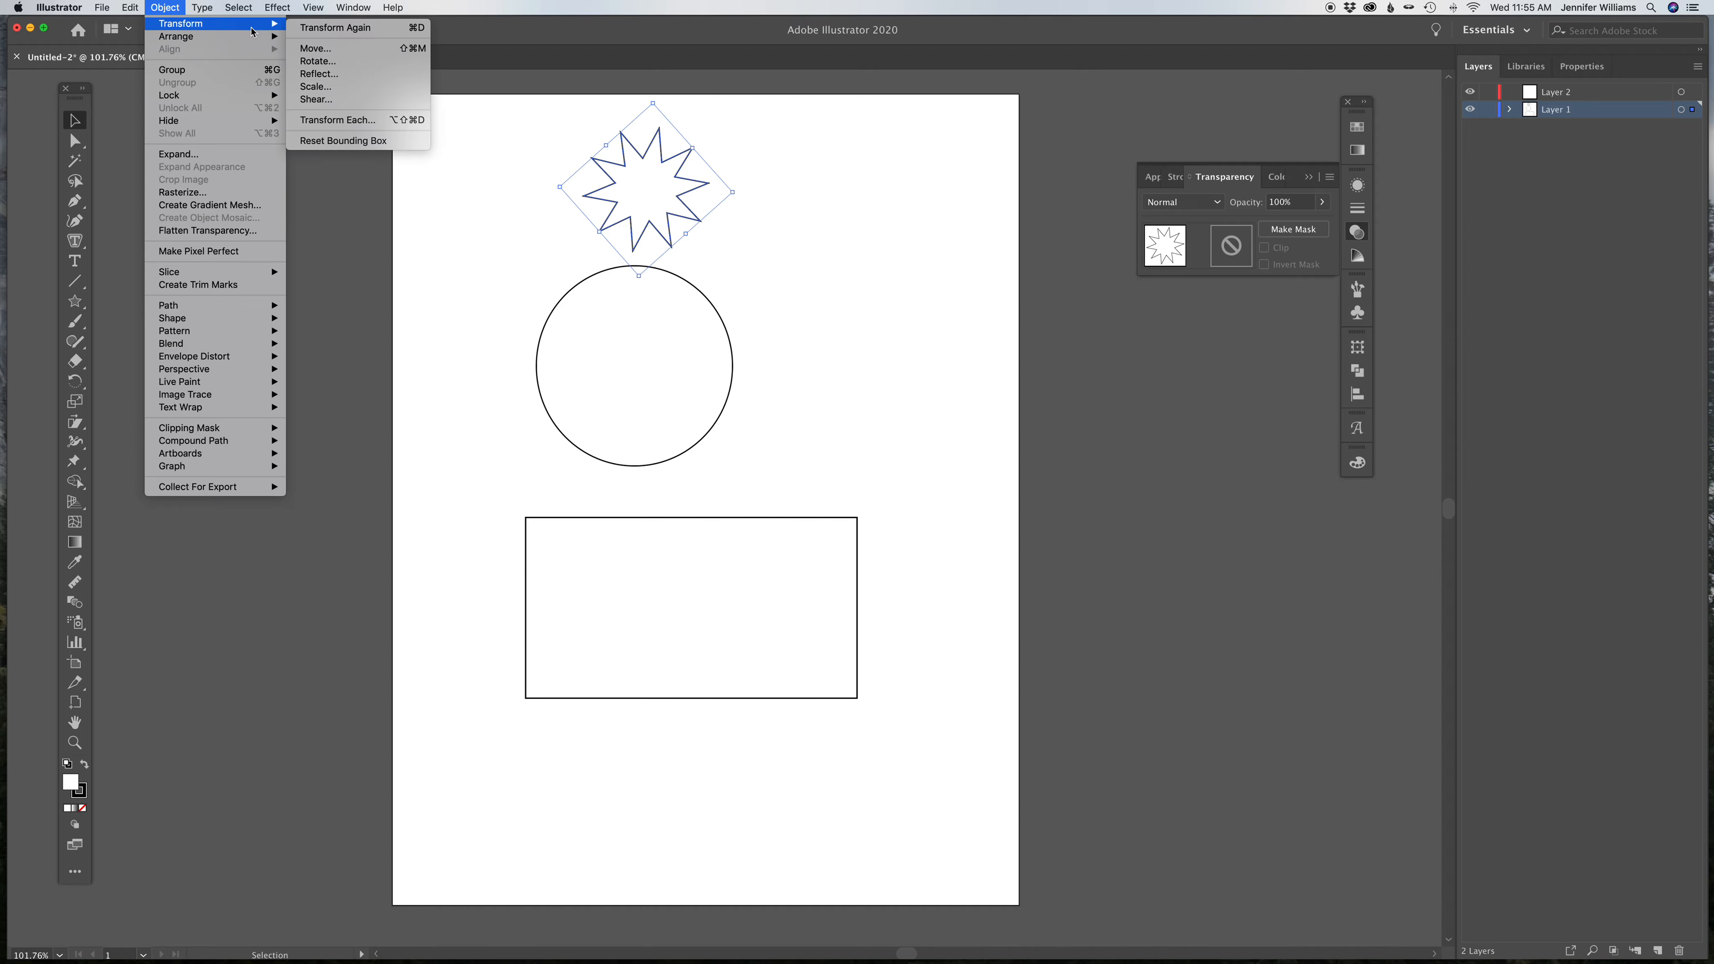